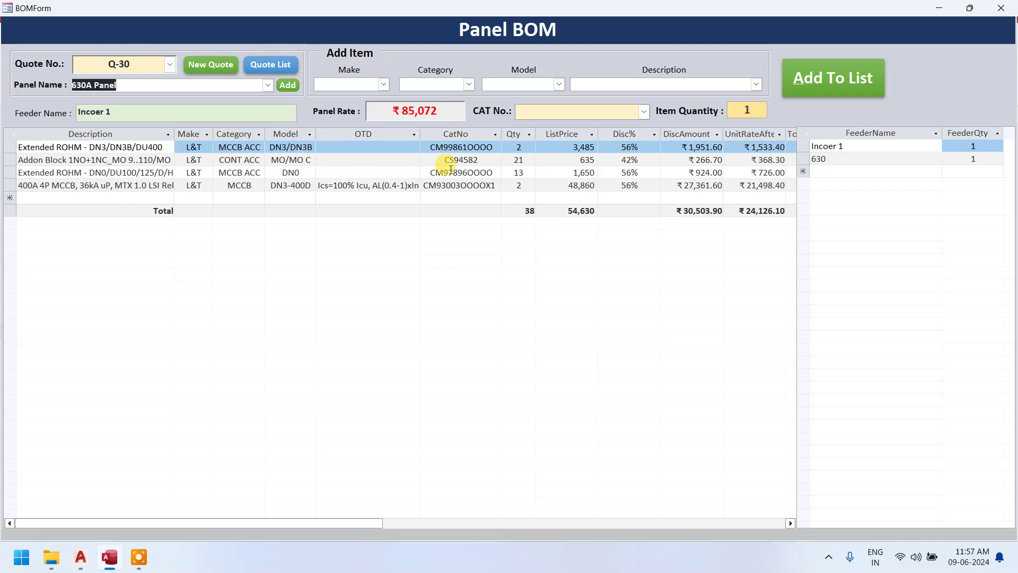
# - View the item lists of feeder 630 and feeder Incoer 1 in the 630A Panel
pyautogui.click(449, 173)
pyautogui.click(870, 159)
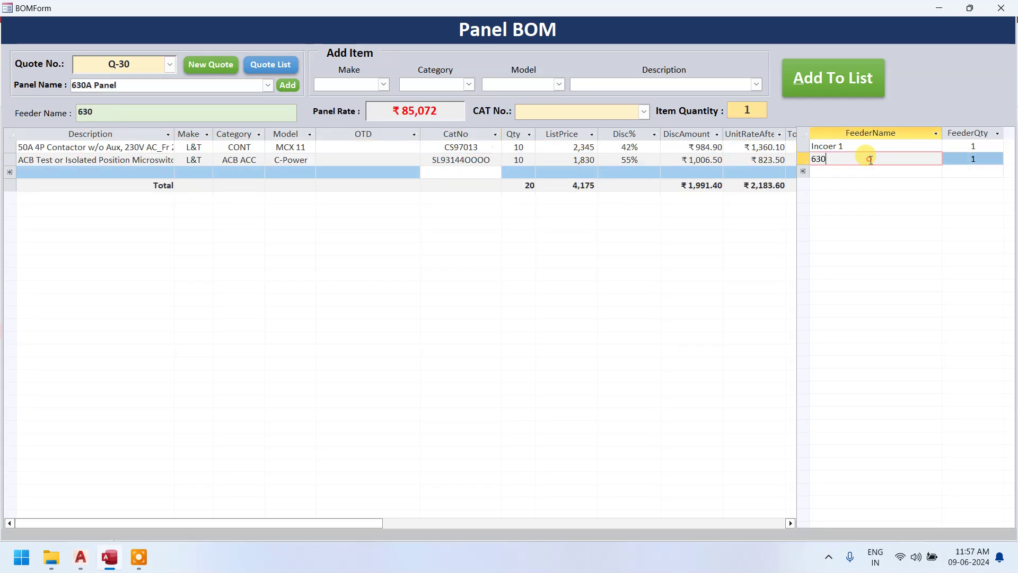
pyautogui.click(861, 146)
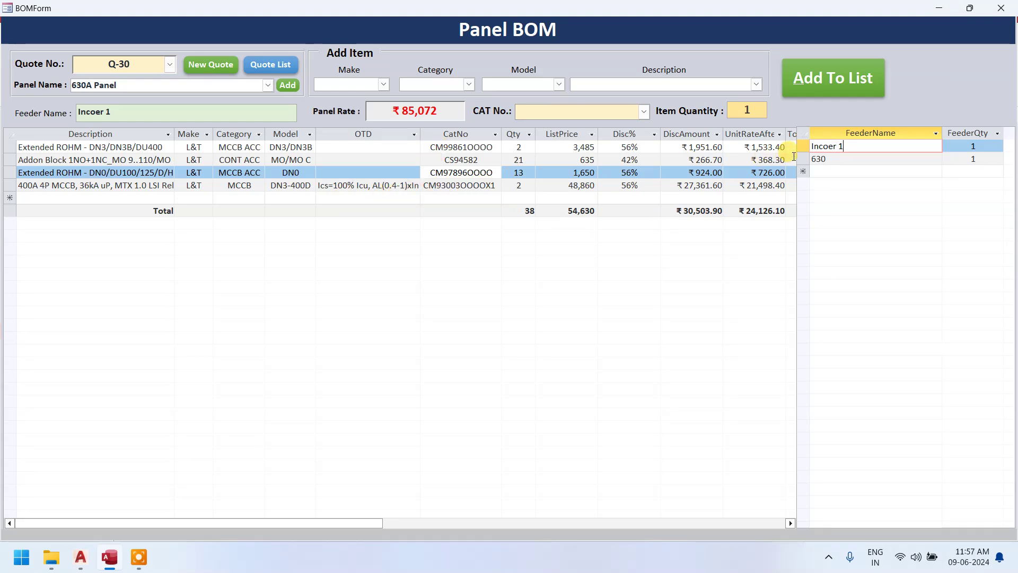
# - Add 10 of the L&T MCCB model DN3-400D, 400A 4P MCCB, 36kA uP, MTX 1.0 LSI Rel, to feeder 630
pyautogui.click(828, 159)
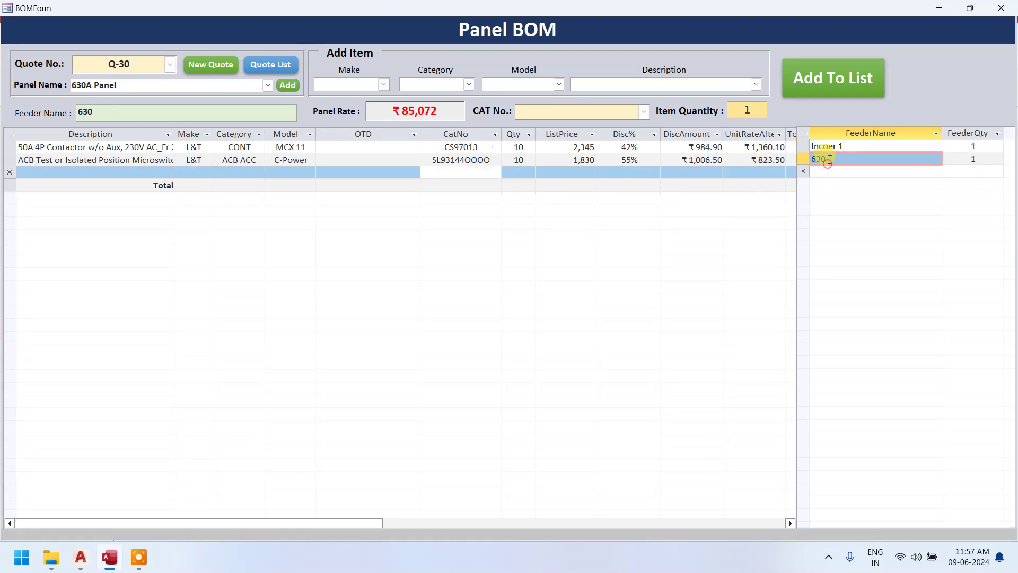
pyautogui.click(383, 84)
pyautogui.click(375, 98)
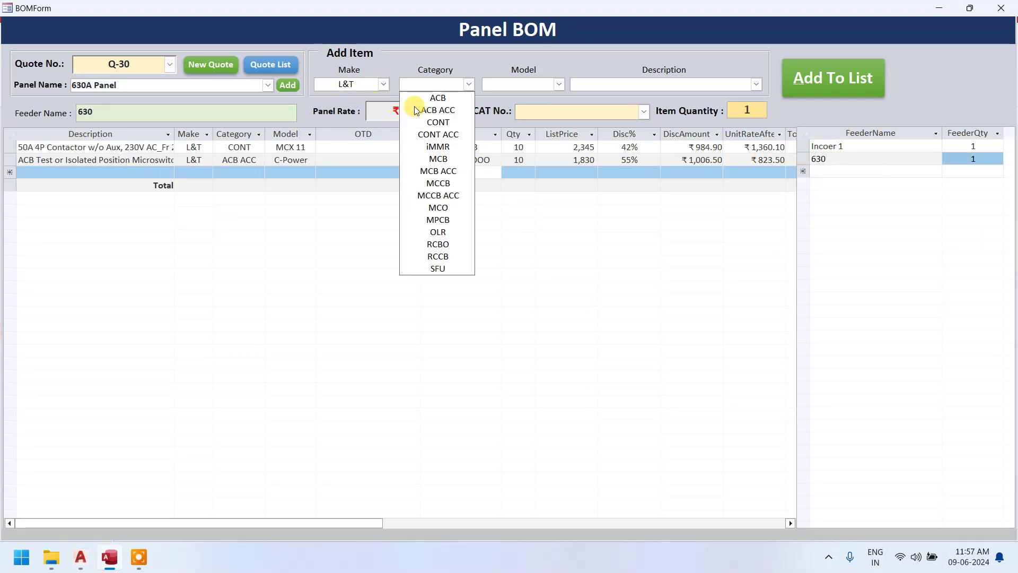
pyautogui.click(448, 183)
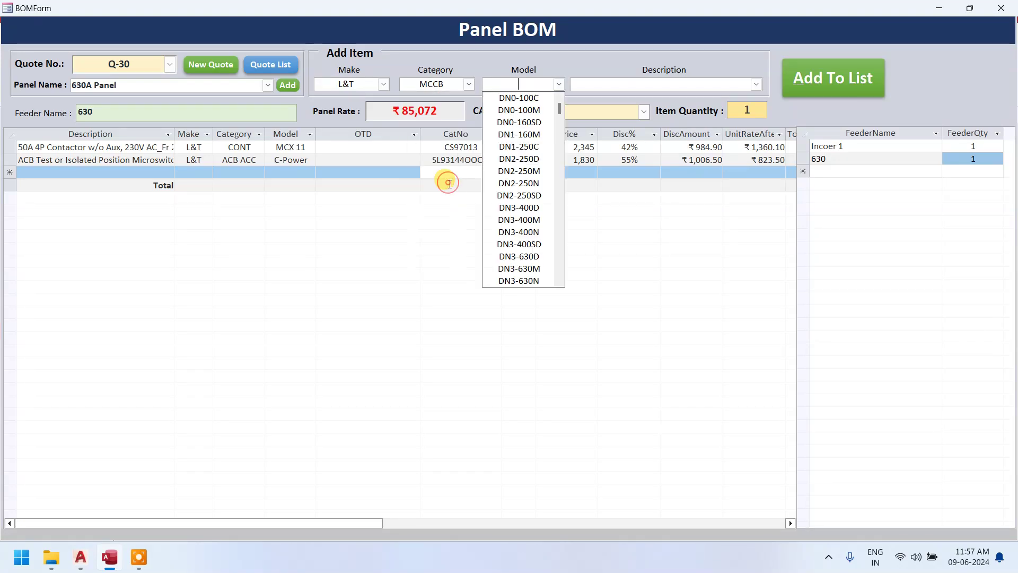
pyautogui.click(521, 207)
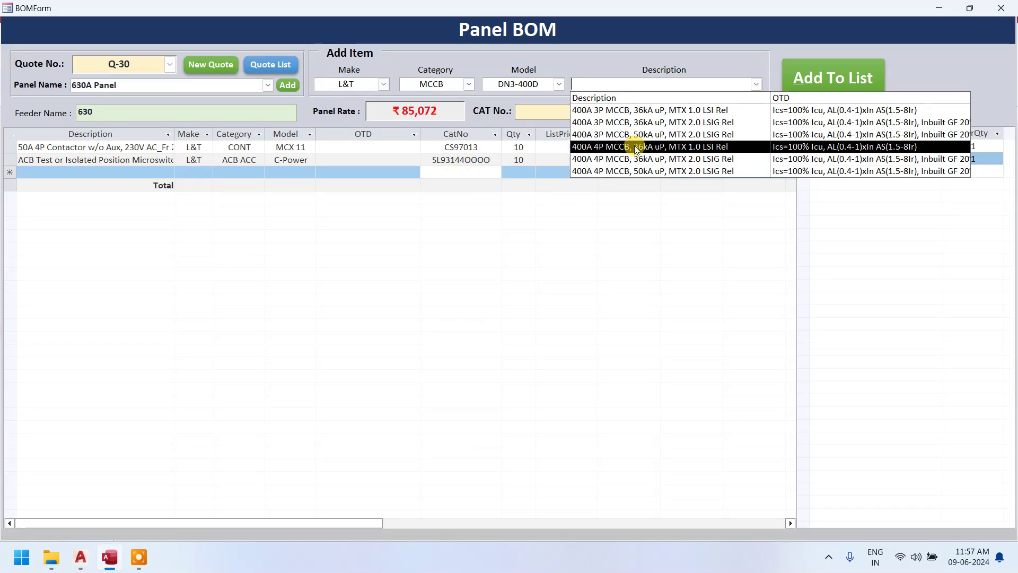
pyautogui.click(640, 148)
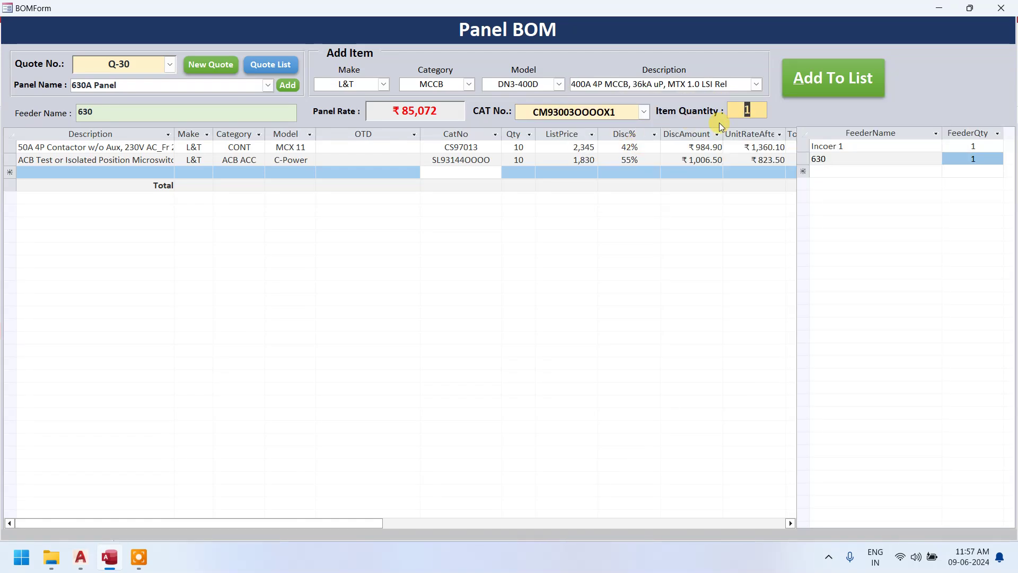
pyautogui.write('0')
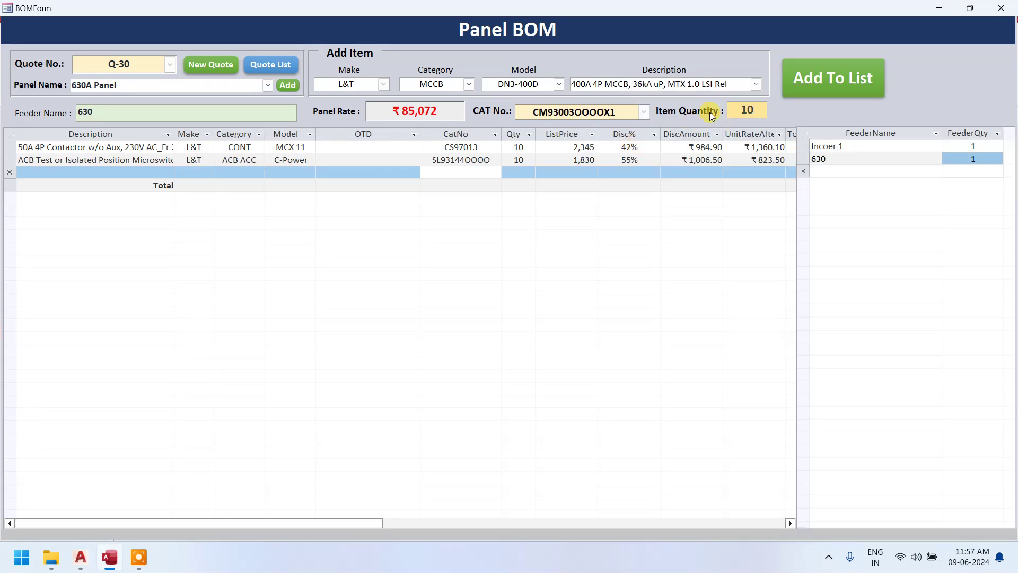
pyautogui.click(812, 77)
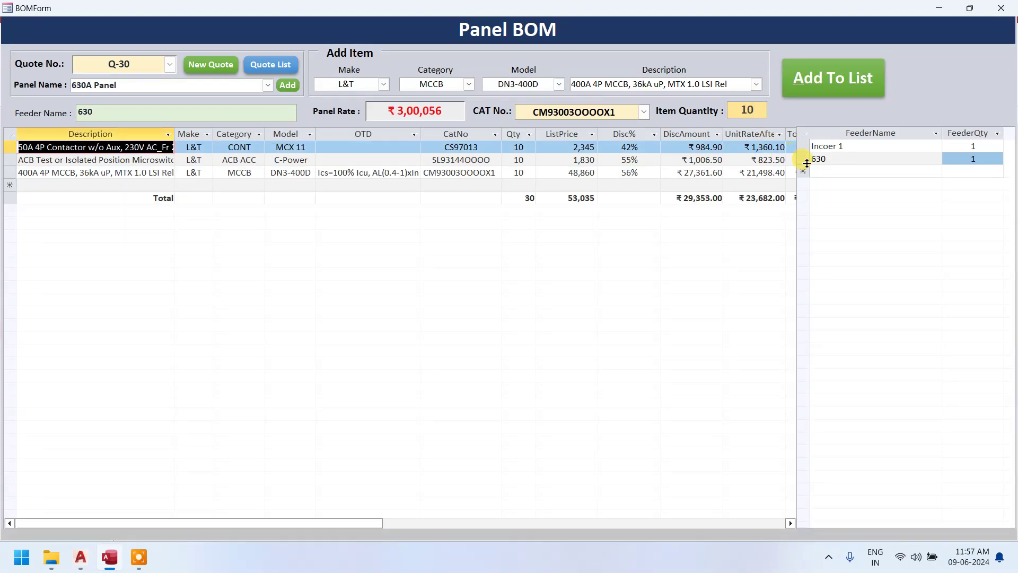
# - Start a new quotation with quote number Q-31 and client name ABCD
pyautogui.click(828, 171)
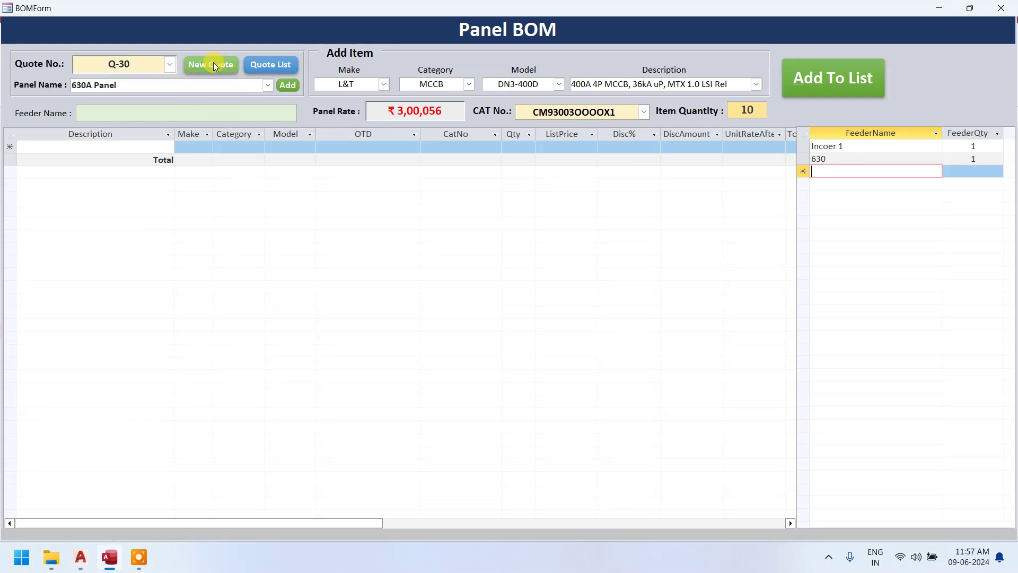
pyautogui.click(170, 65)
pyautogui.click(170, 68)
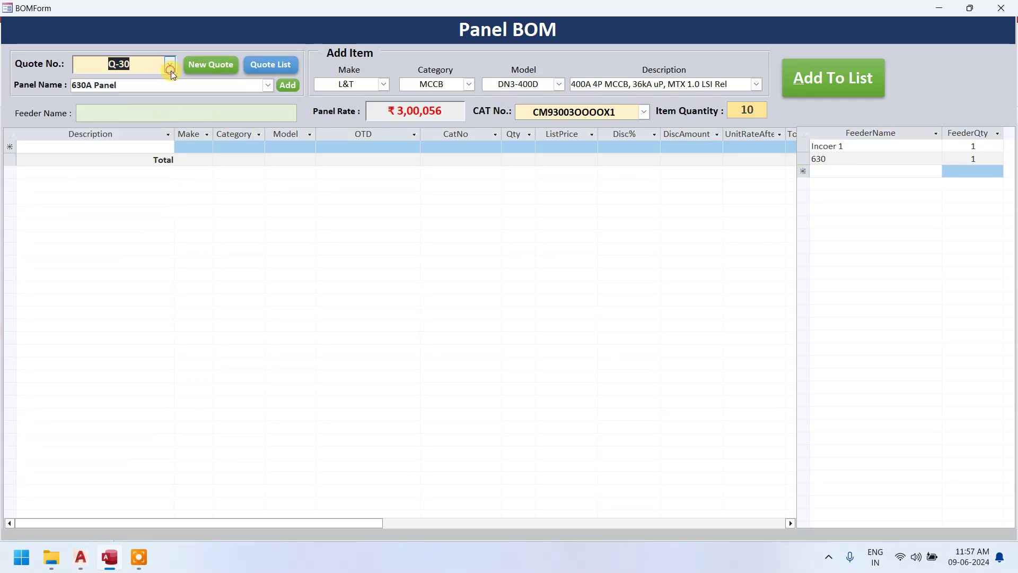
pyautogui.click(211, 65)
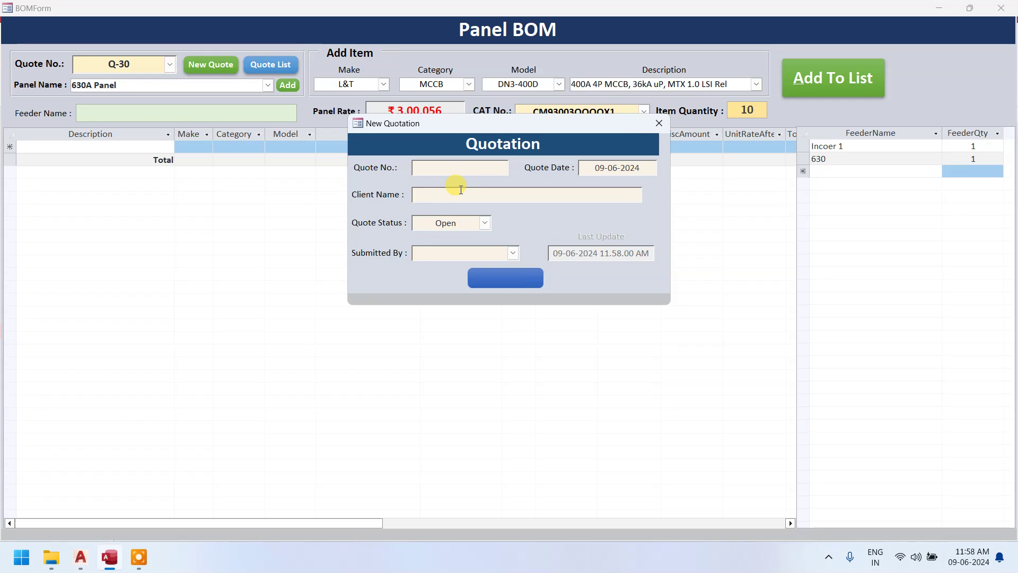
pyautogui.write('Q-31')
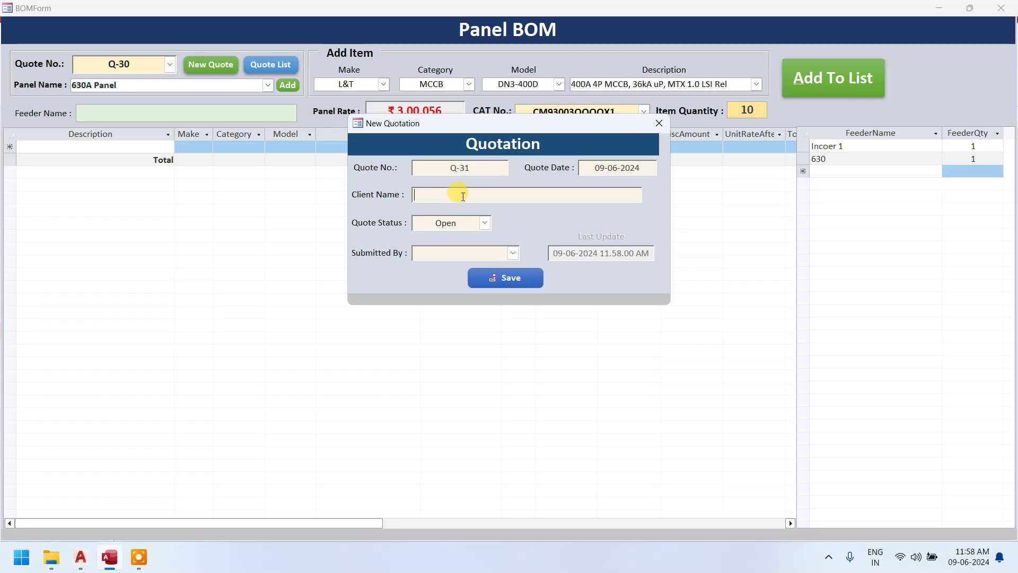
pyautogui.write('ABCD')
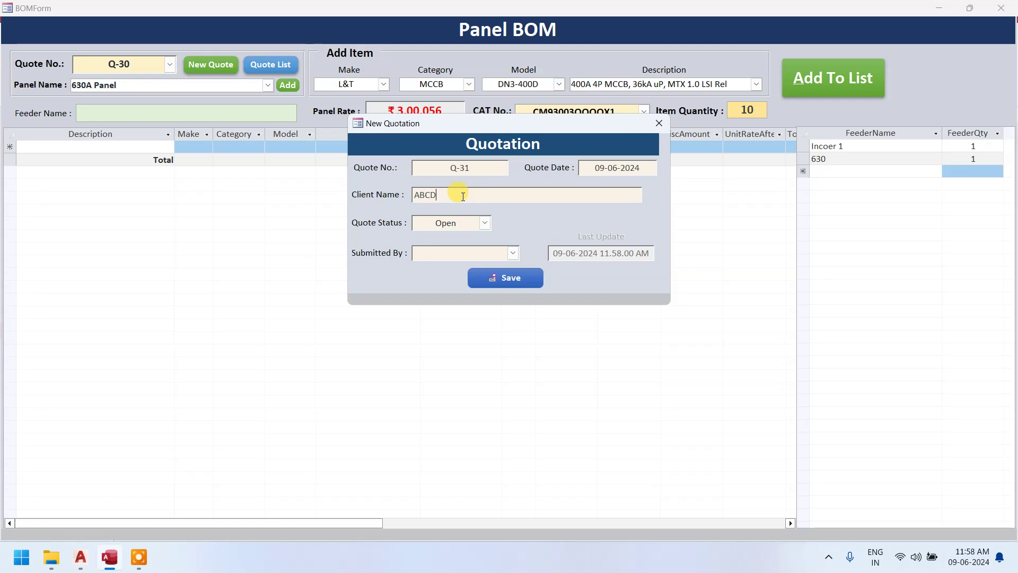
# - Set the quotation's status to Open, choose the first listed submitter and save the quotation
pyautogui.click(486, 222)
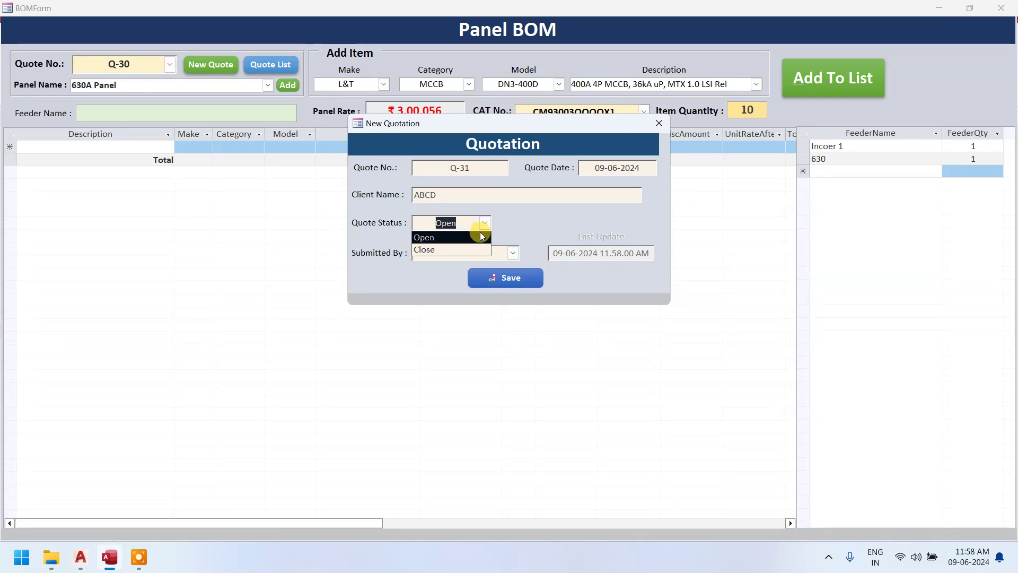
pyautogui.click(479, 237)
pyautogui.click(512, 253)
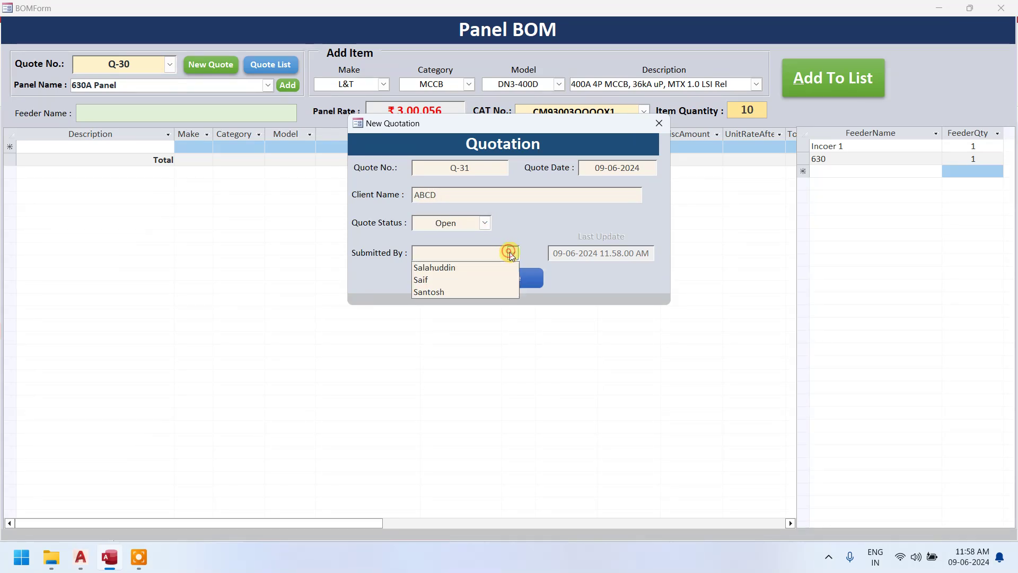
pyautogui.click(494, 265)
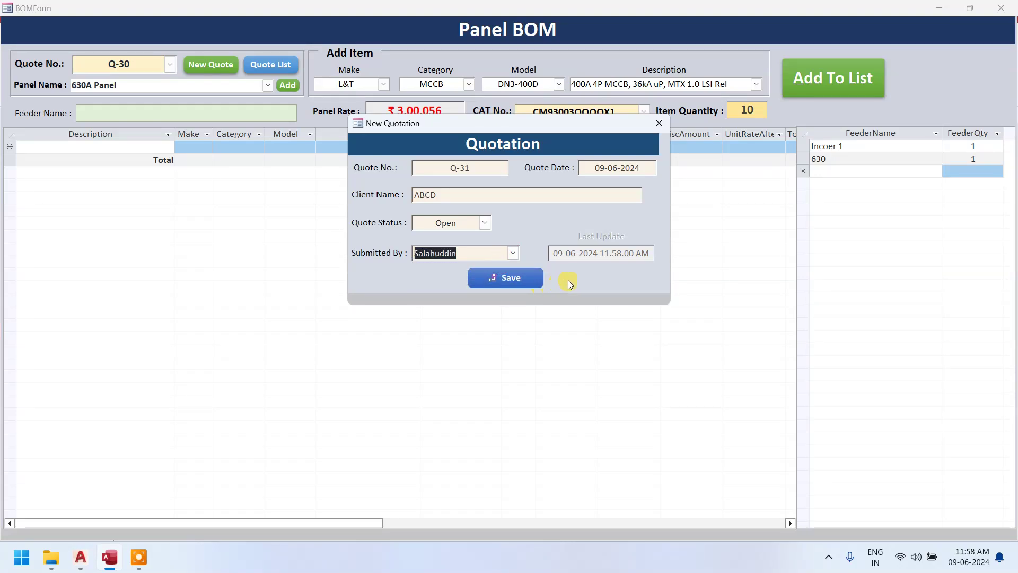
pyautogui.click(526, 280)
# - Select quote Q-31 and save a new panel in it named Main Panel 1000A with quantity 1
pyautogui.click(170, 64)
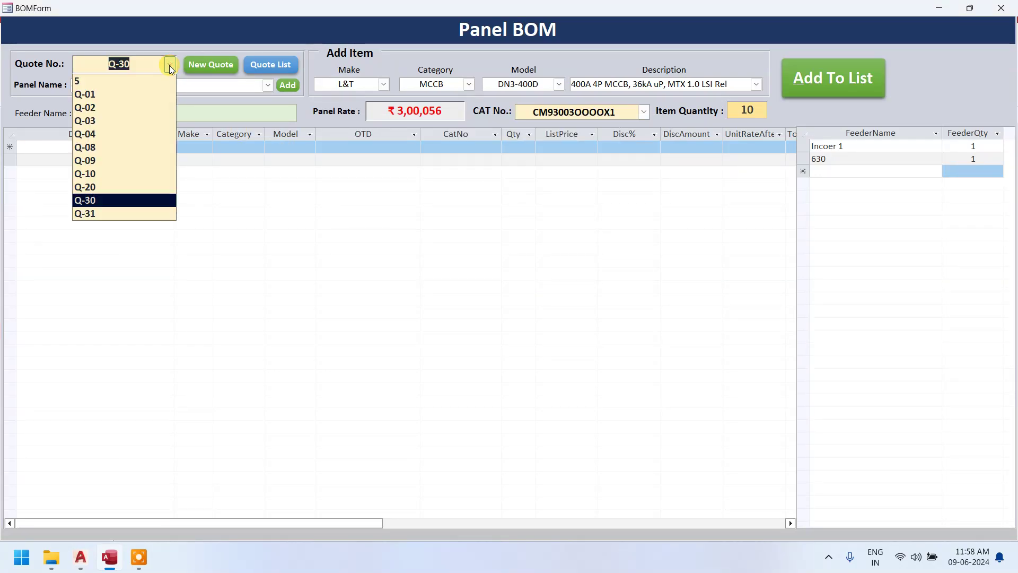
pyautogui.click(106, 213)
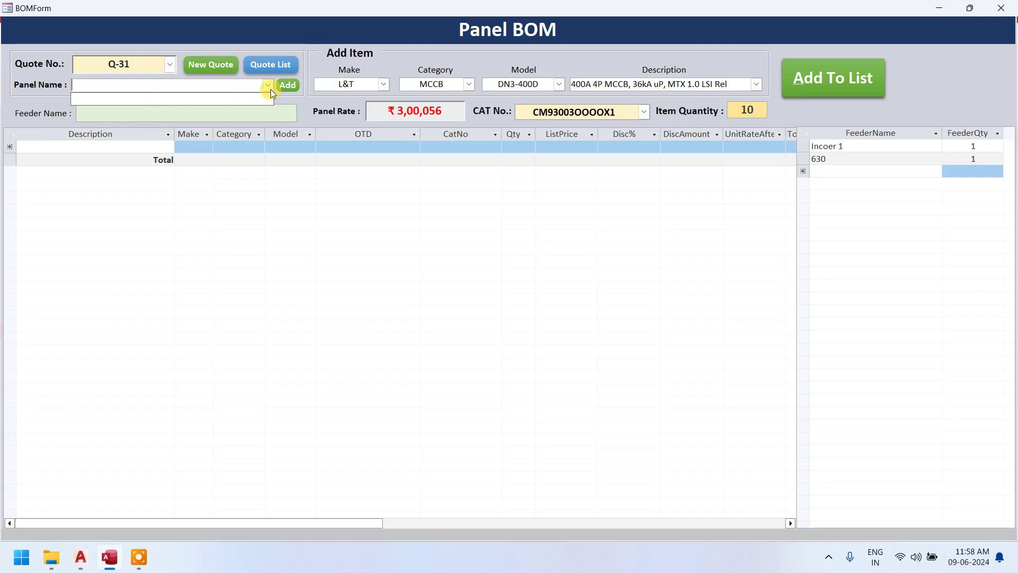
pyautogui.click(285, 86)
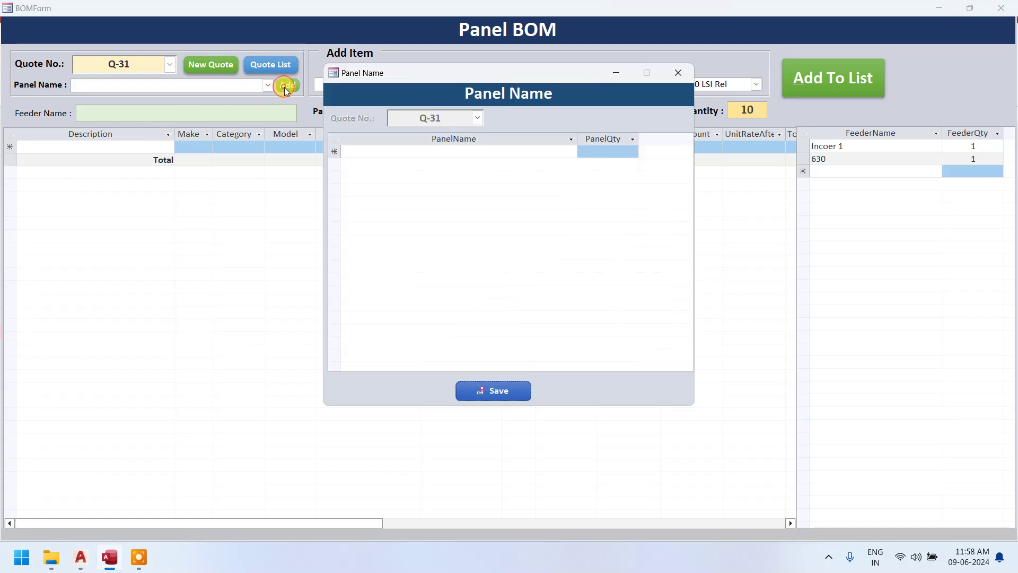
pyautogui.click(389, 151)
pyautogui.write('Main')
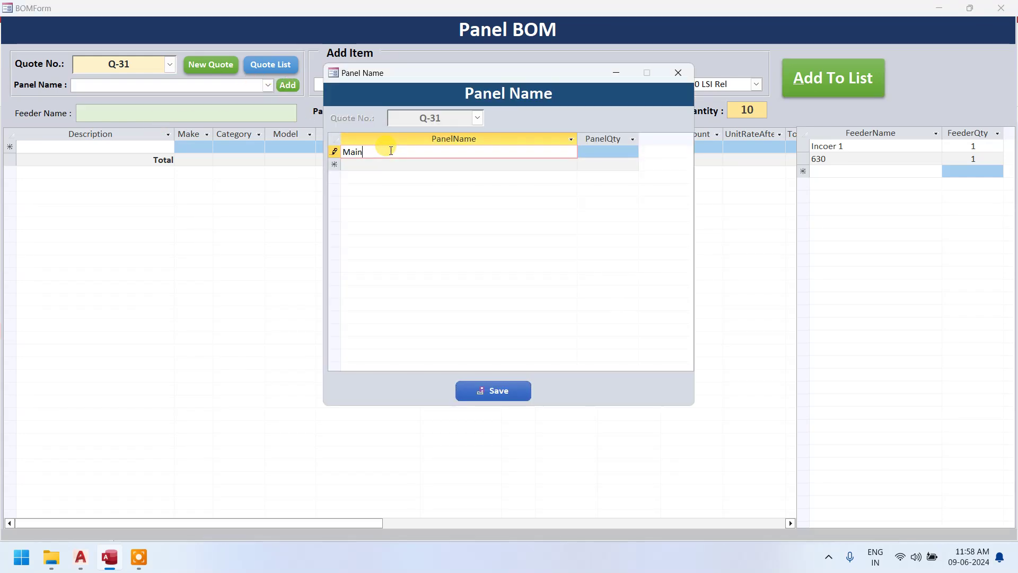
pyautogui.write(' Panel 1000A')
pyautogui.click(589, 150)
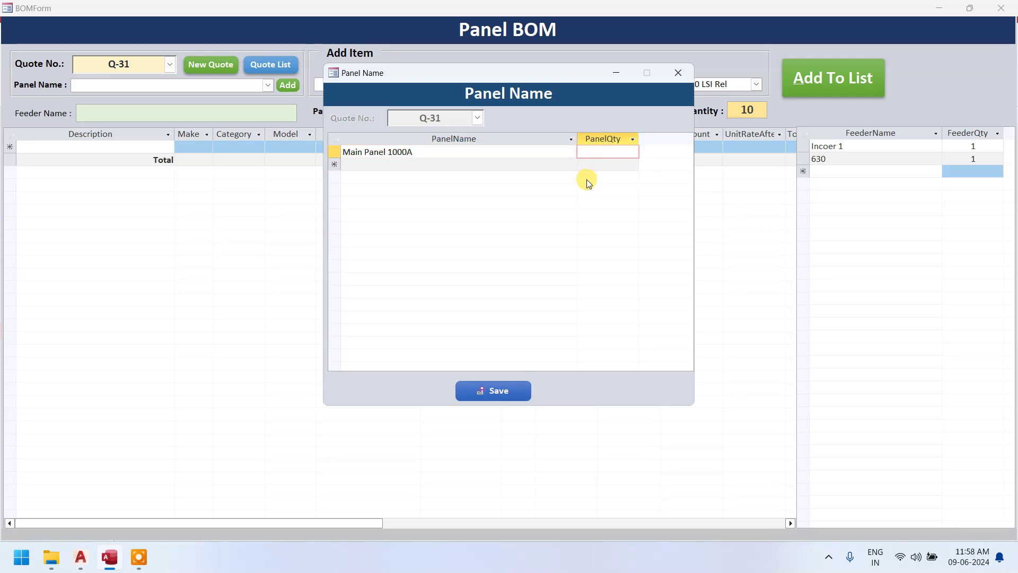
pyautogui.write('1')
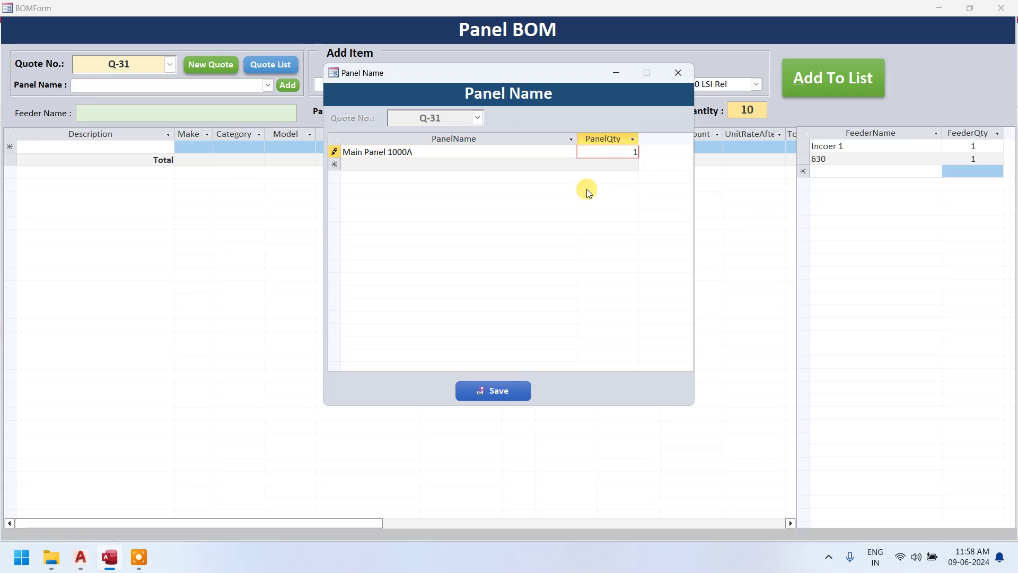
pyautogui.click(498, 390)
# - For Main Panel 1000A, choose the L&T ACB model C-Power S1, 1000A 4P EDO ACB, 50kA uP based LSIG SR18G Rel, quantity 1
pyautogui.click(267, 85)
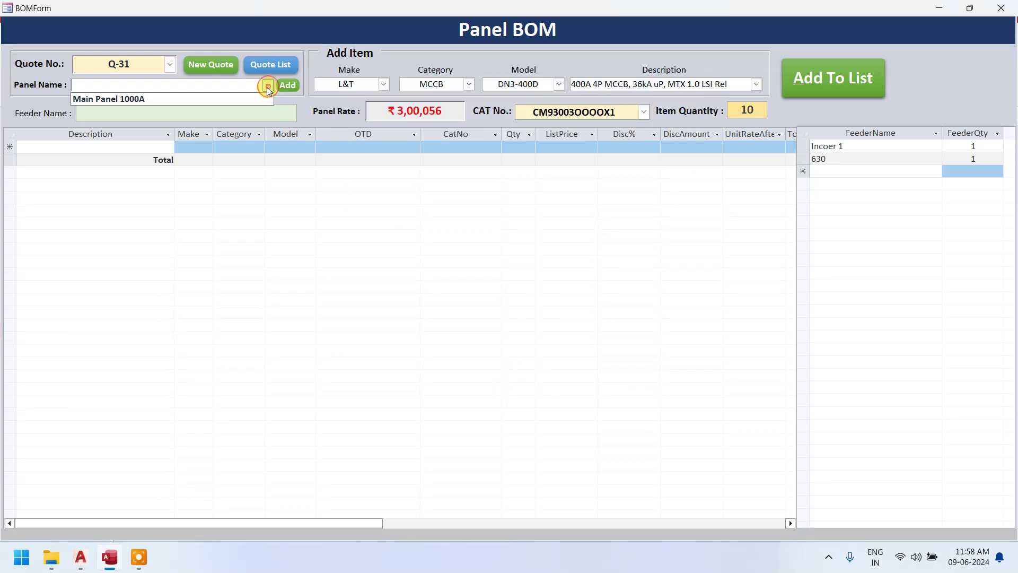
pyautogui.click(260, 98)
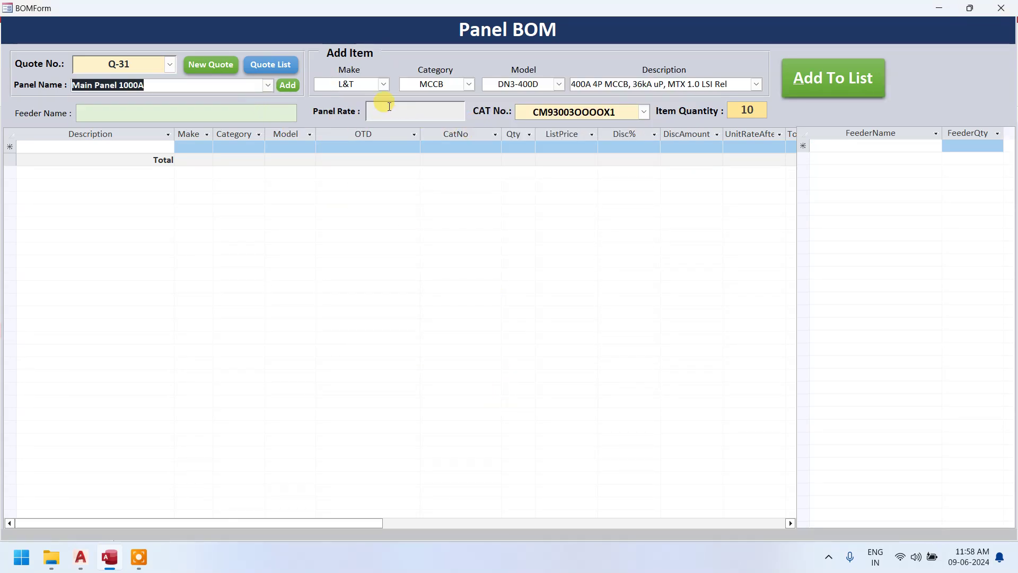
pyautogui.click(383, 84)
pyautogui.click(375, 97)
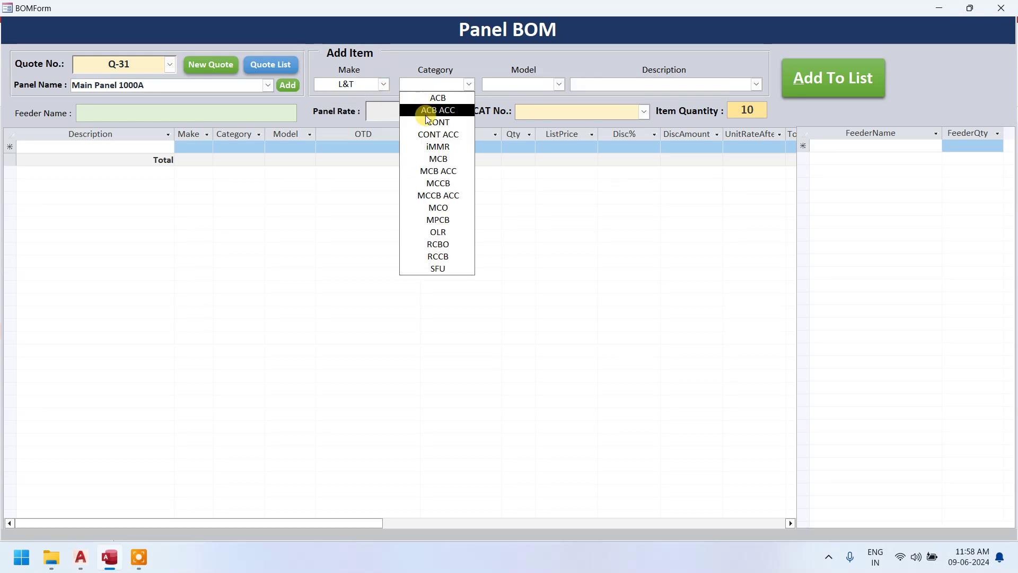
pyautogui.click(433, 97)
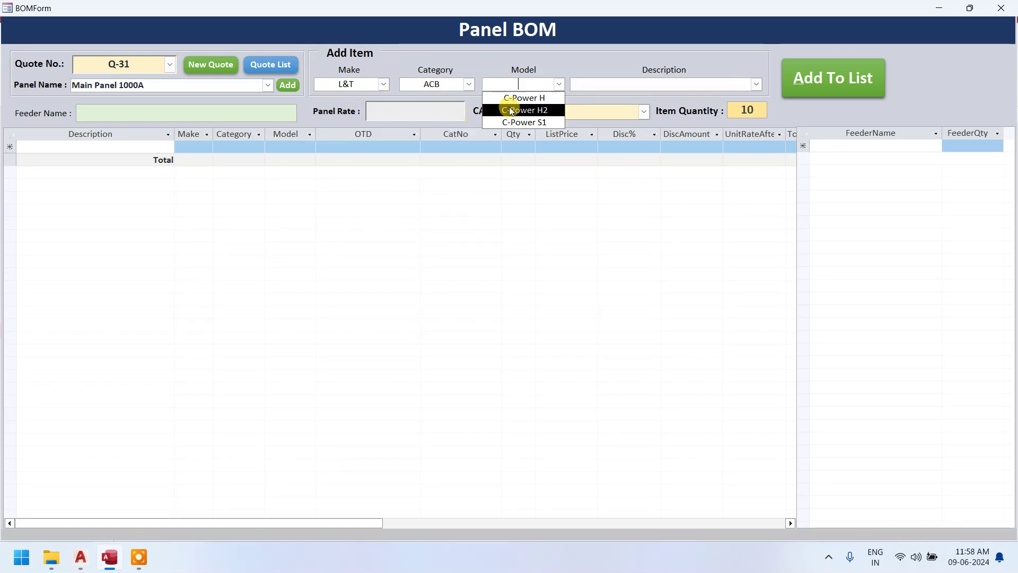
pyautogui.click(529, 122)
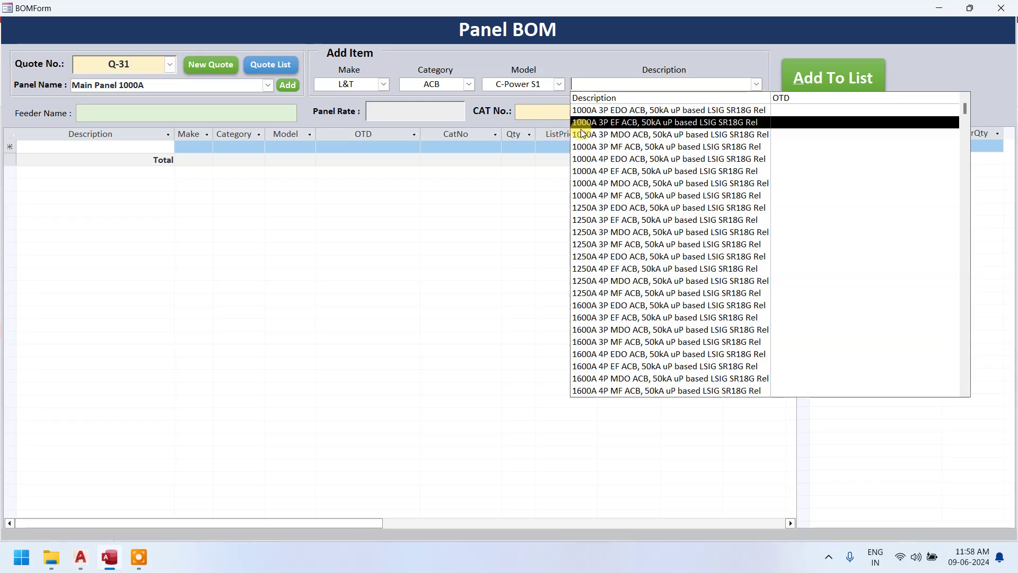
pyautogui.click(644, 158)
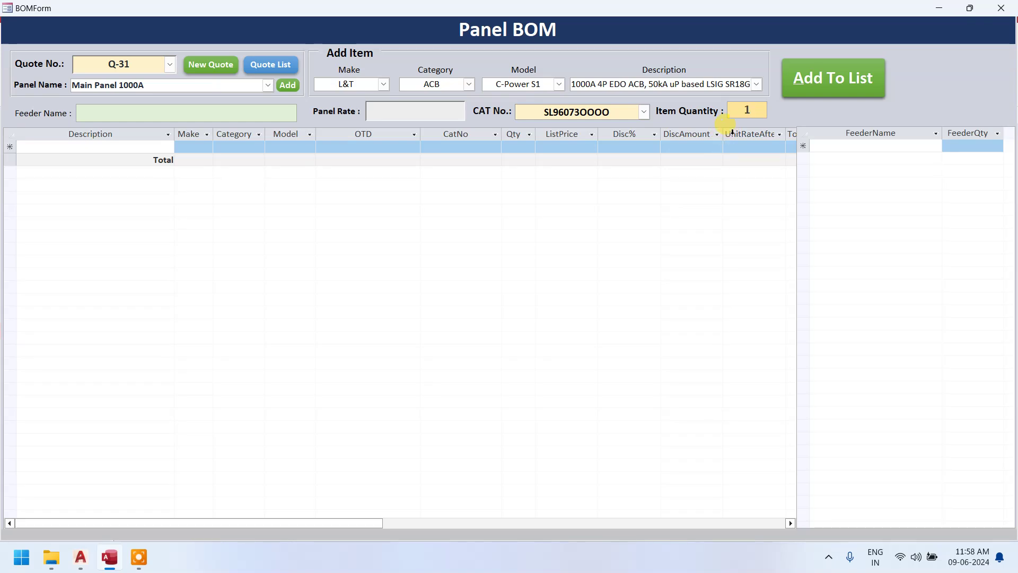
pyautogui.click(831, 77)
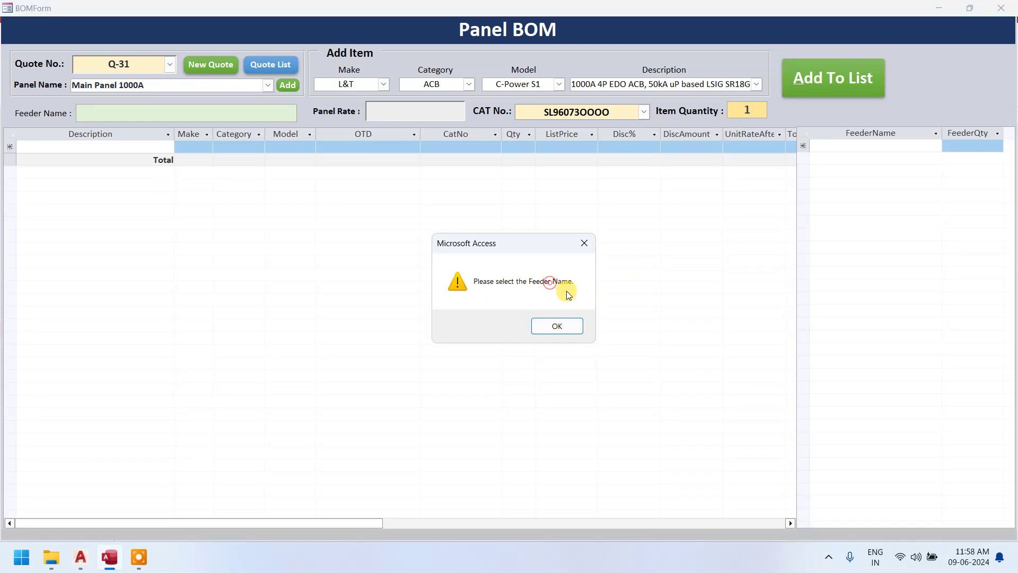
pyautogui.click(566, 324)
# - Create a feeder named Incomer 1000A and add the chosen ACB item to it
pyautogui.click(859, 147)
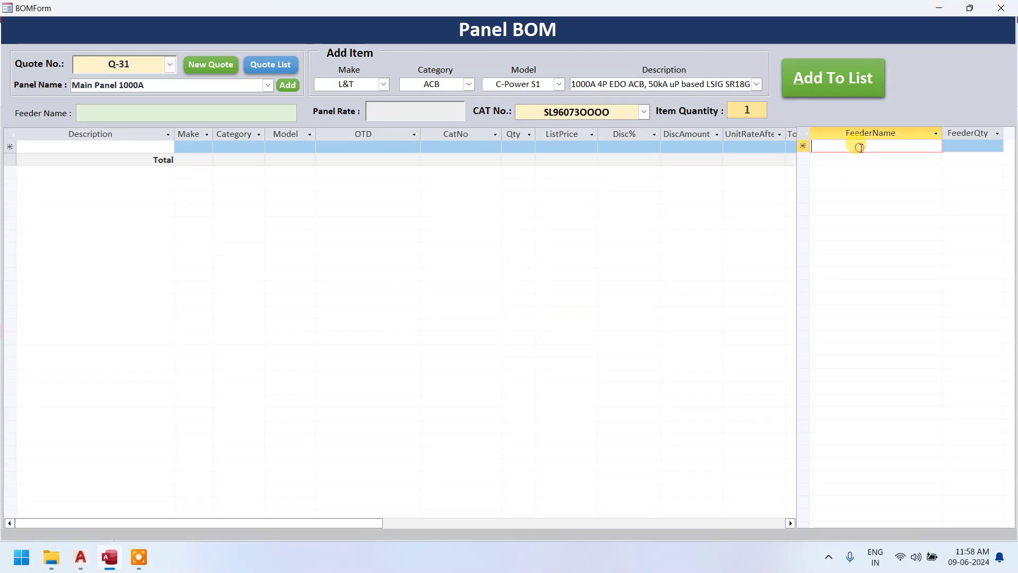
pyautogui.write('Im')
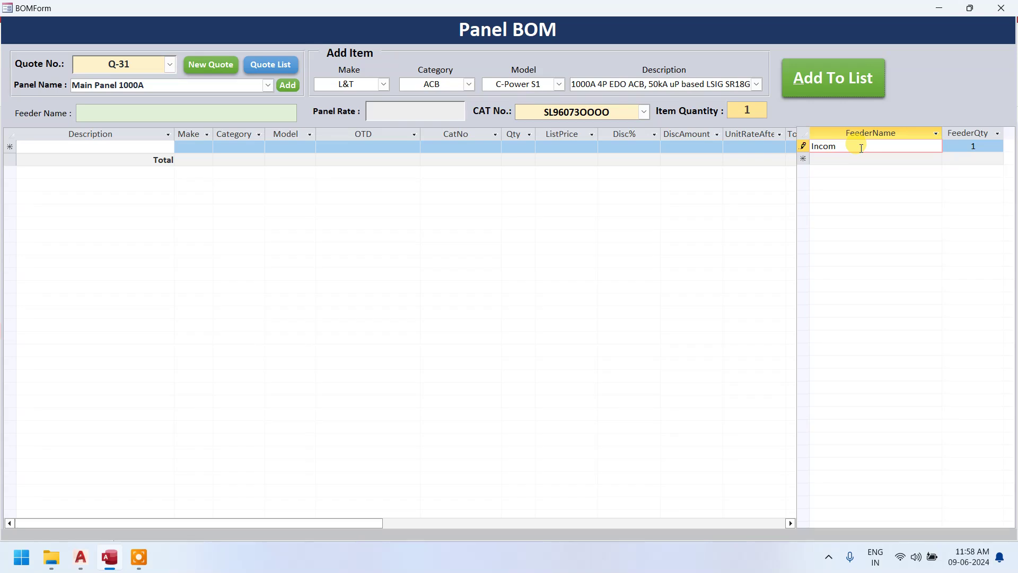
pyautogui.write('comer 1000A')
pyautogui.press('Tab')
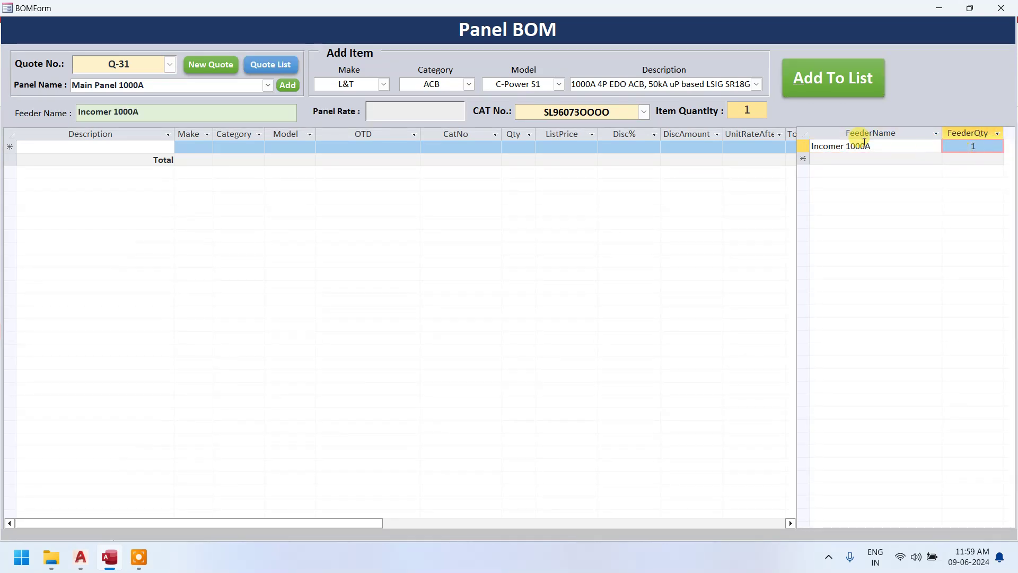
pyautogui.click(833, 80)
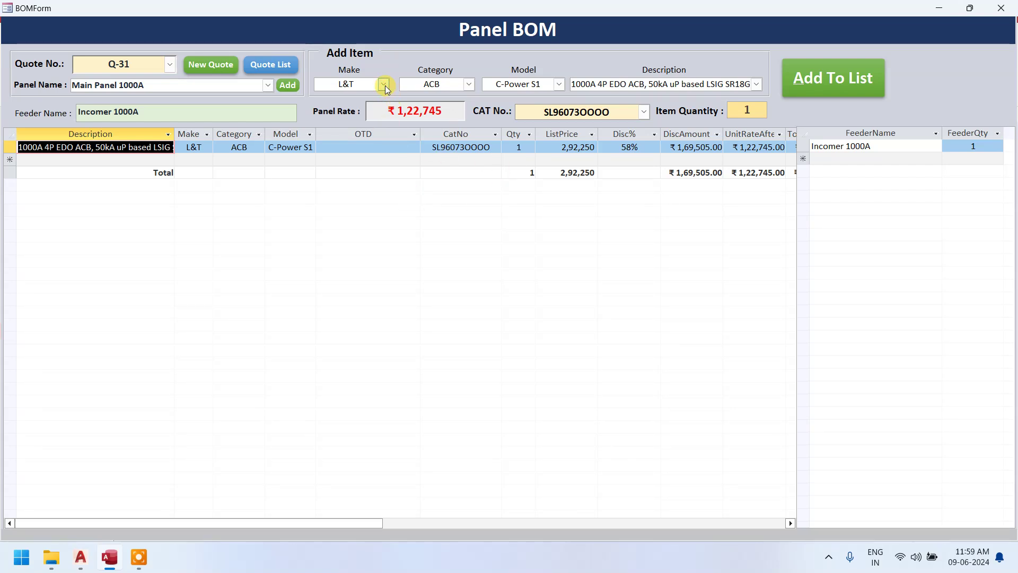
pyautogui.click(559, 85)
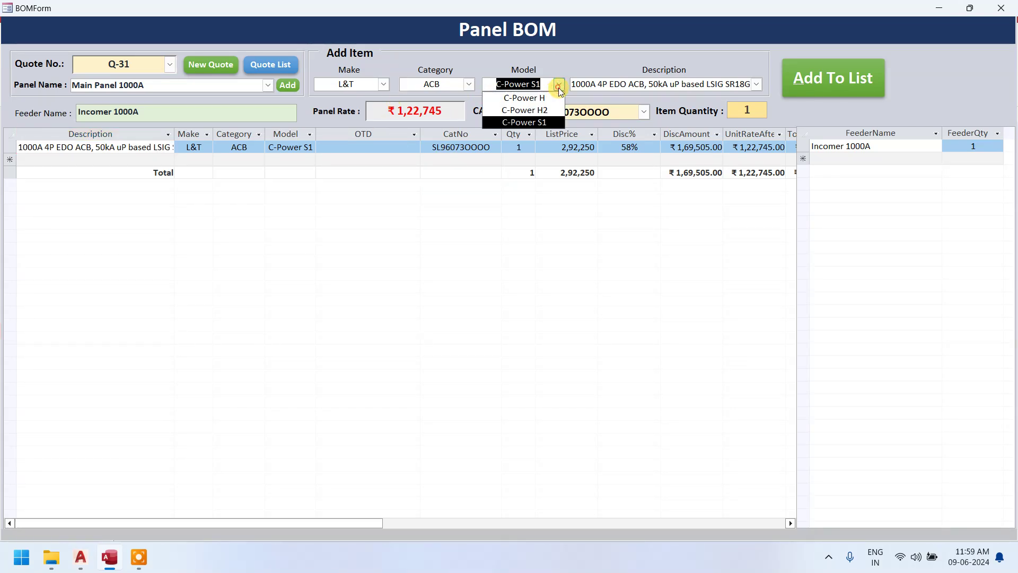
pyautogui.click(560, 85)
pyautogui.click(756, 84)
pyautogui.click(756, 85)
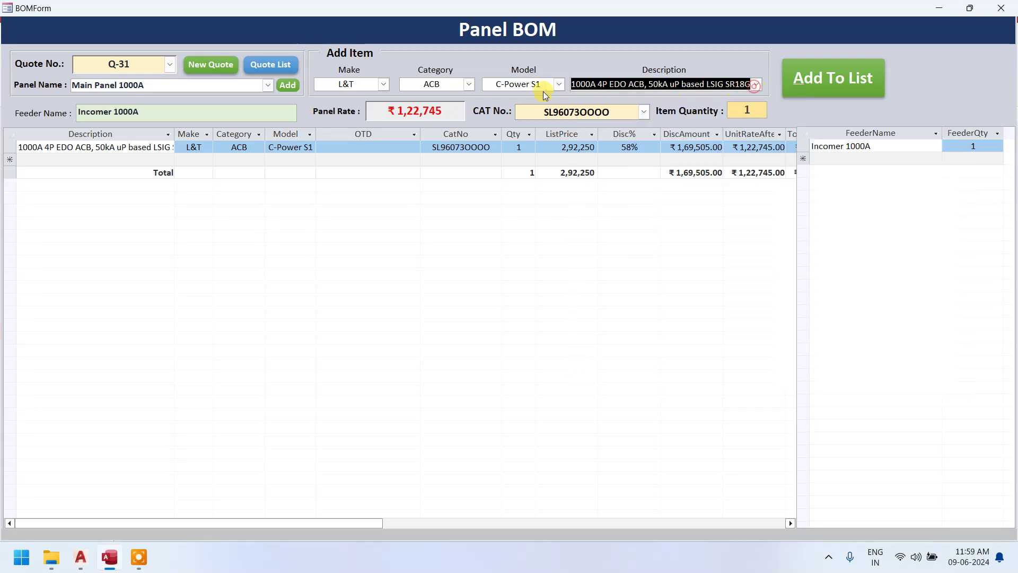
# - Add the C-Power ACB accessory Shunt Opening Release, Type EA1_240V AC, quantity 1, to the Incomer 1000A feeder
pyautogui.click(471, 85)
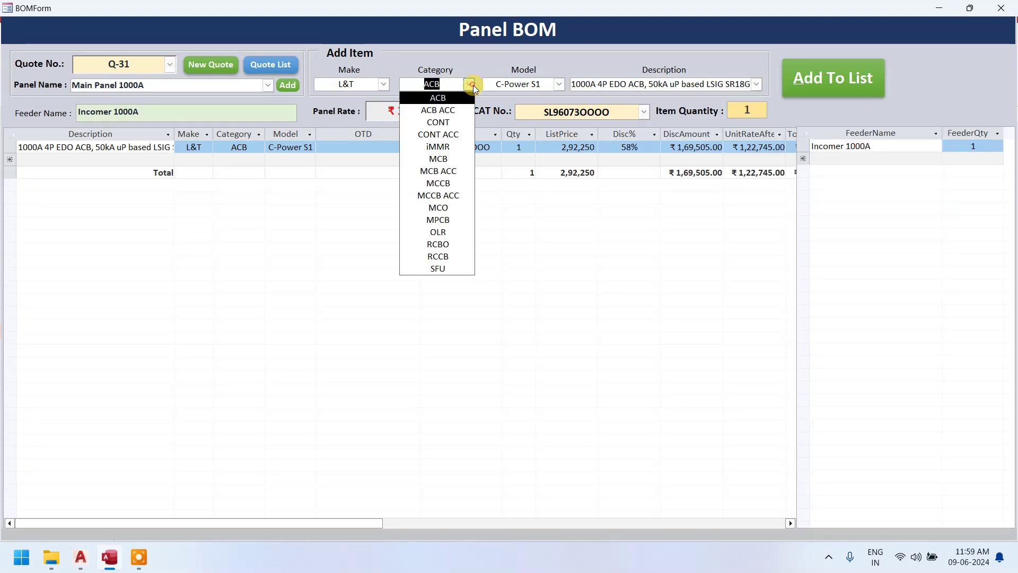
pyautogui.click(461, 110)
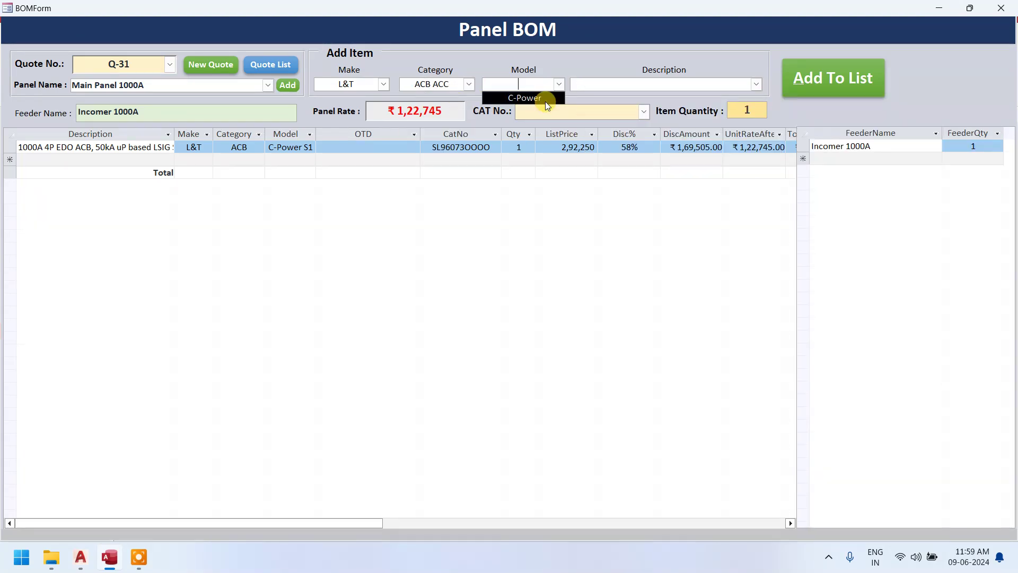
pyautogui.click(550, 100)
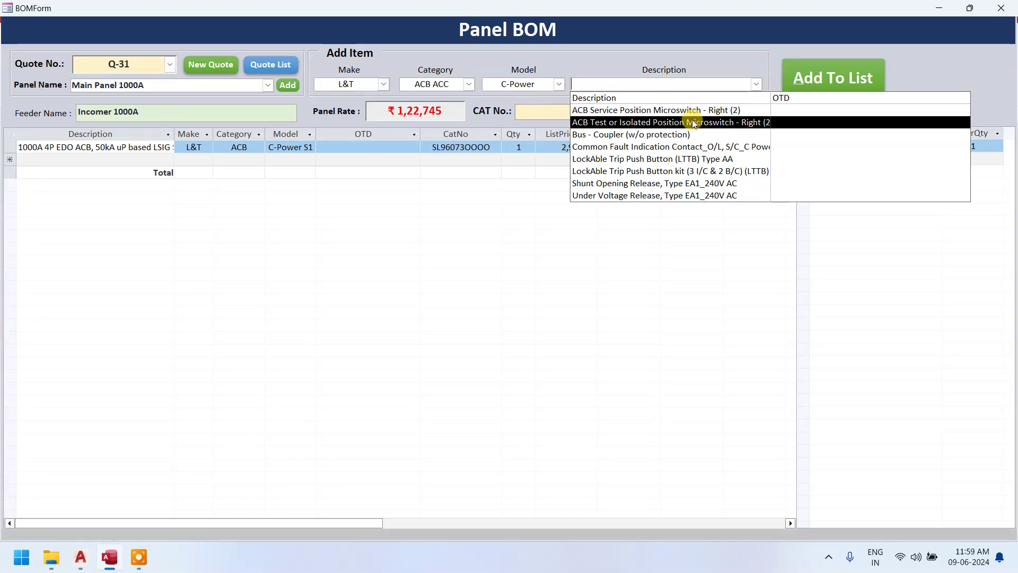
pyautogui.click(672, 184)
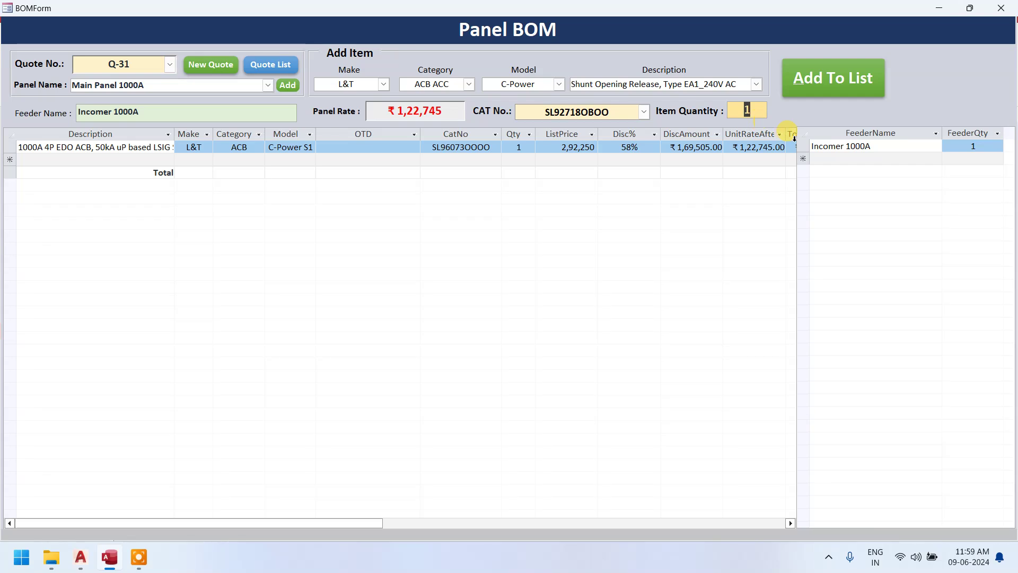
pyautogui.click(847, 80)
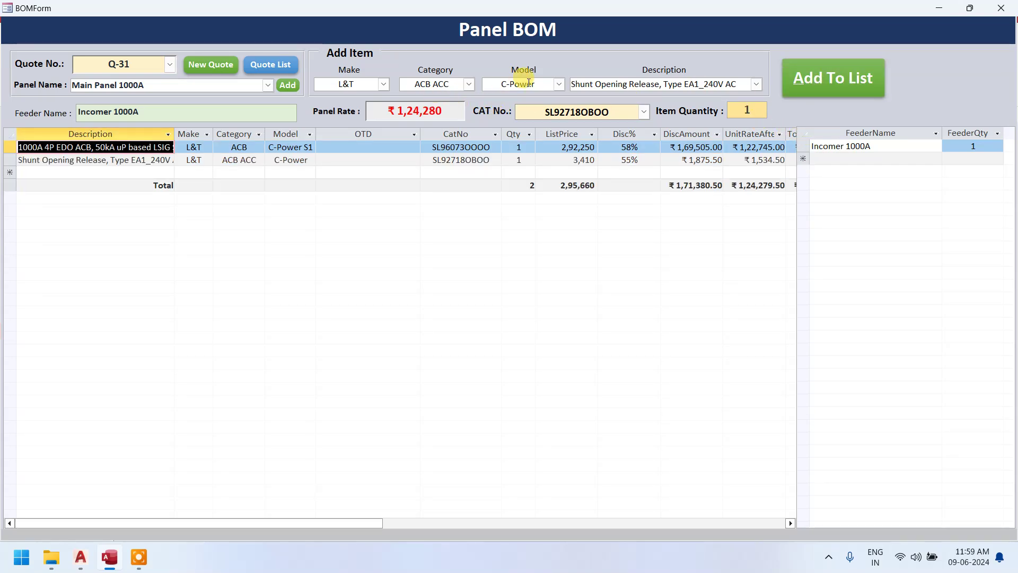
# - Choose the L&T MCCB model DN3B-400D with description 400A 4P MCCB, 36kA T/M, Adj LI Rel
pyautogui.click(466, 85)
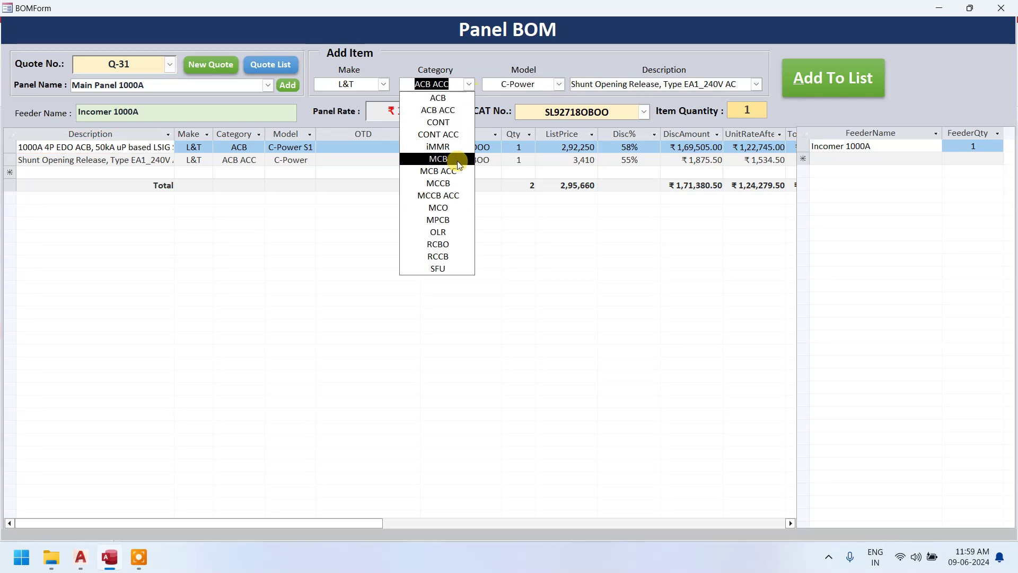
pyautogui.click(455, 186)
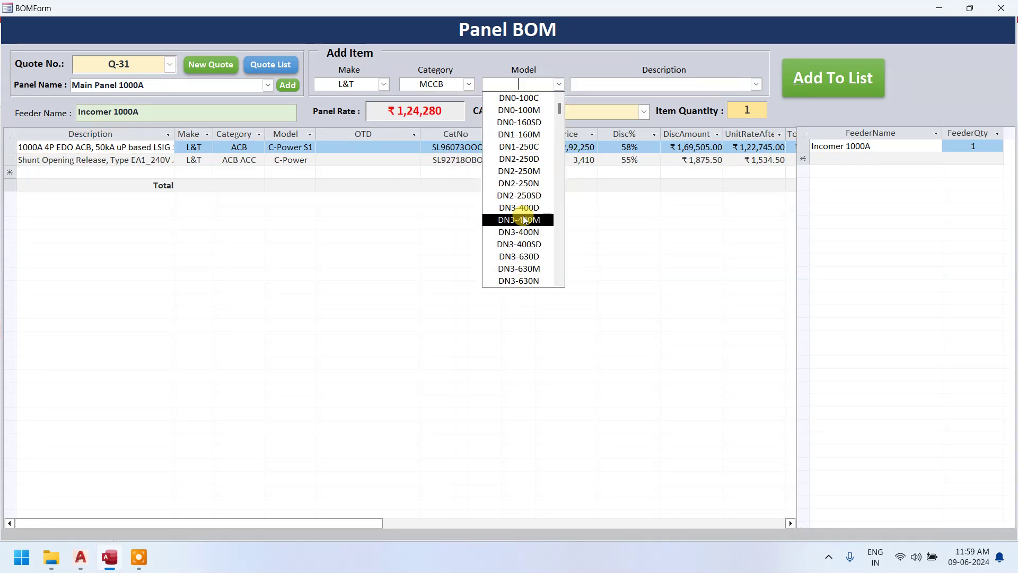
pyautogui.scroll(-1, 523, 244)
pyautogui.scroll(-3, 525, 243)
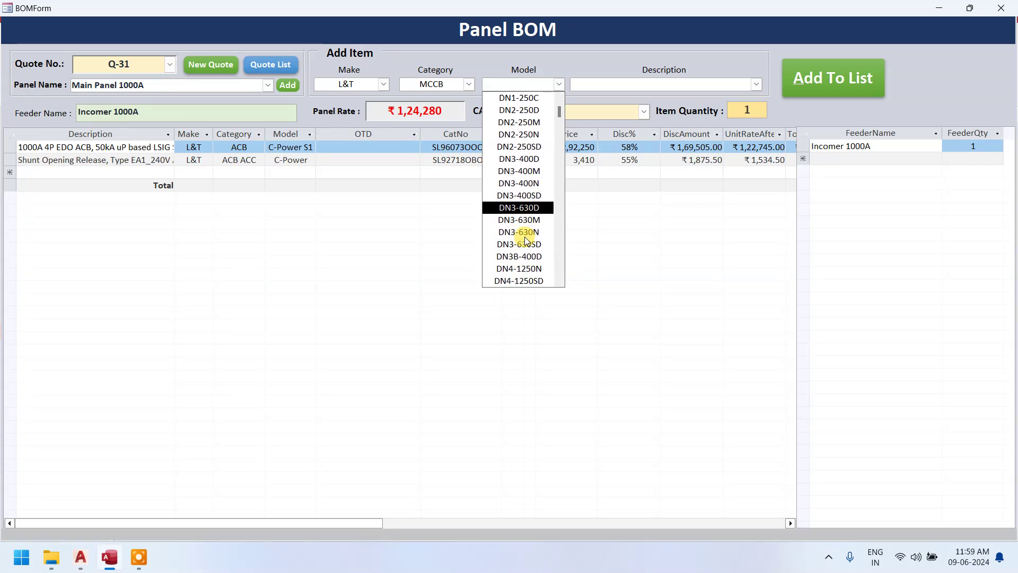
pyautogui.scroll(-1, 526, 248)
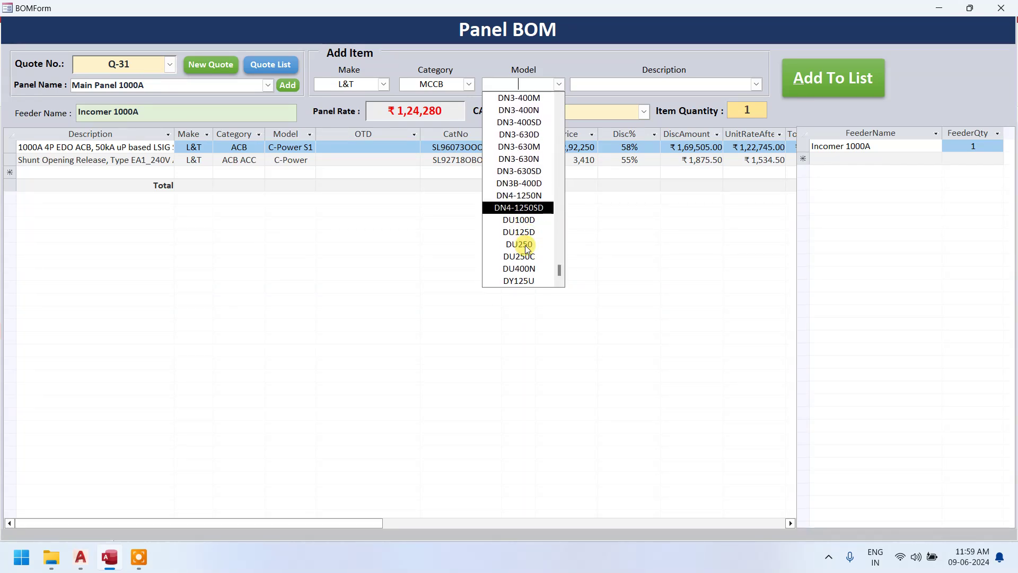
pyautogui.write('d')
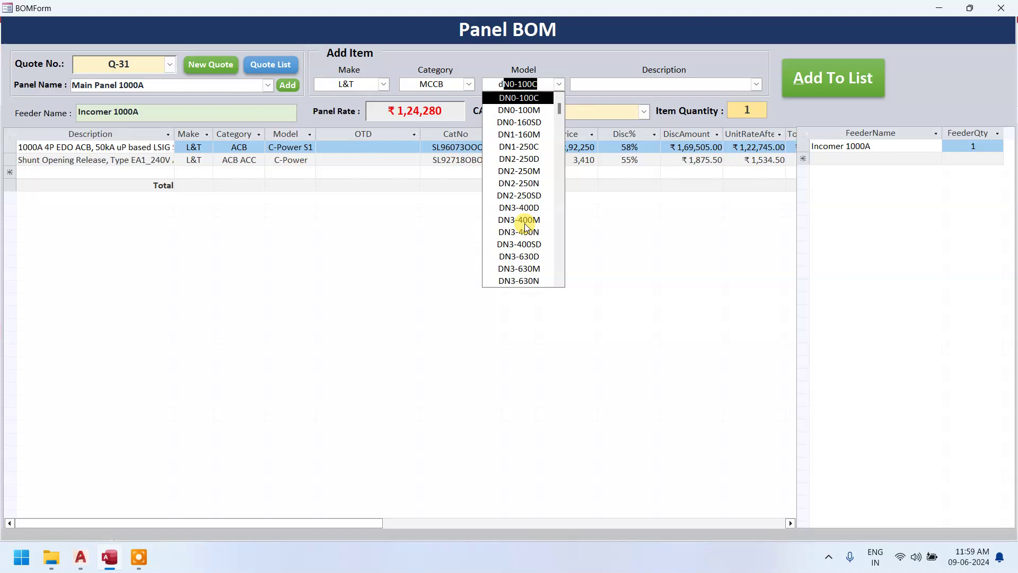
pyautogui.write('n')
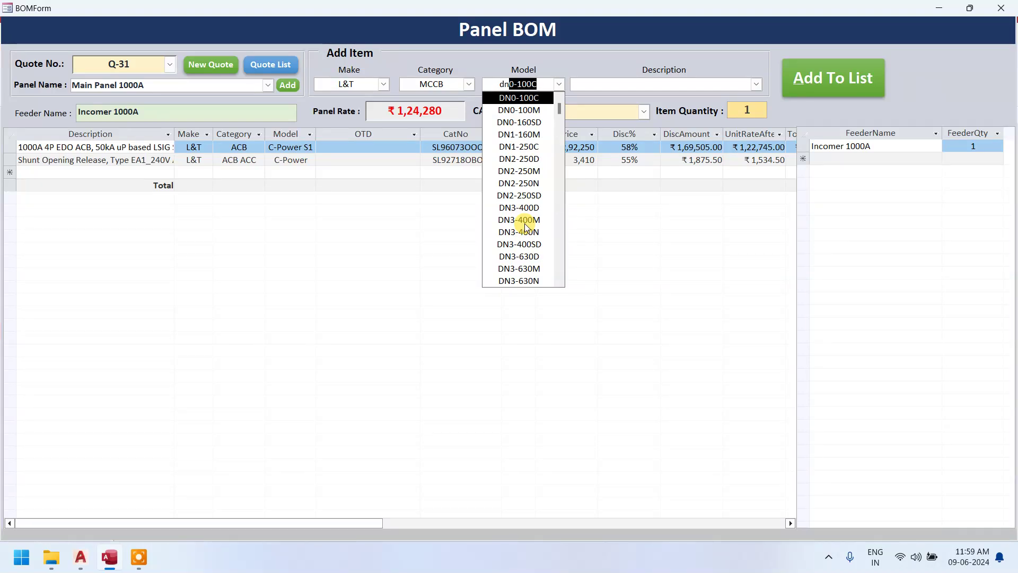
pyautogui.write('4')
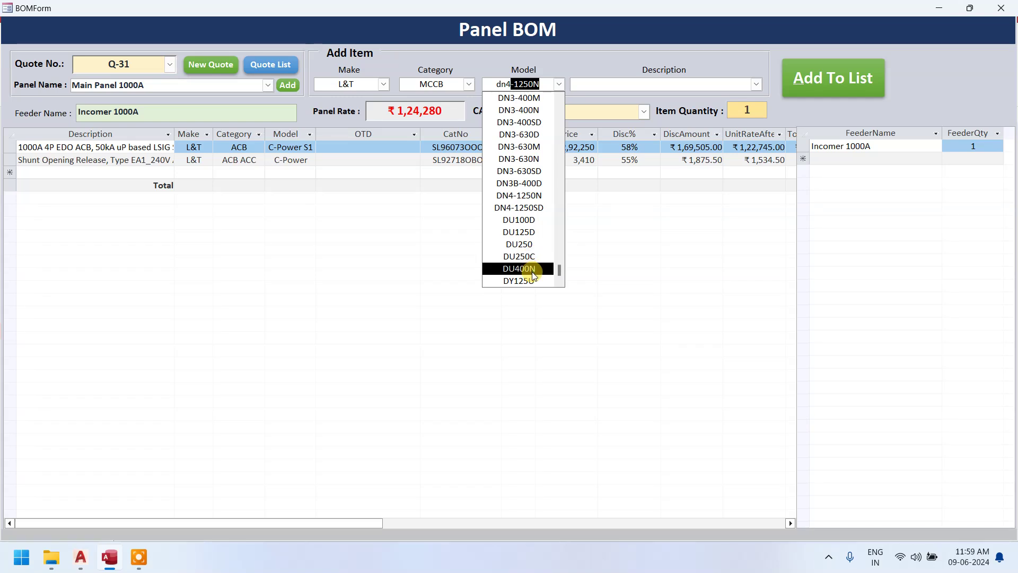
pyautogui.click(541, 183)
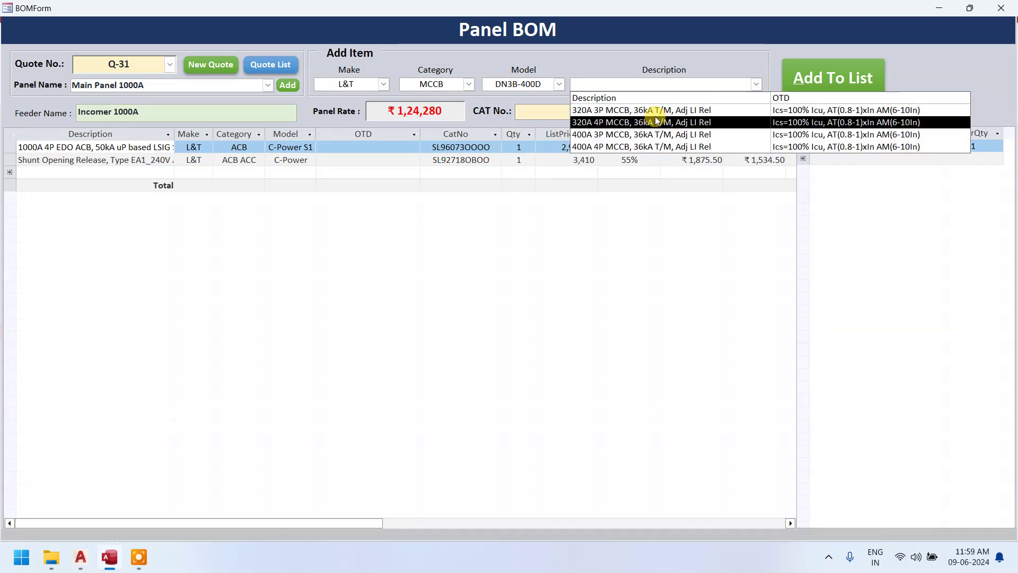
pyautogui.click(636, 146)
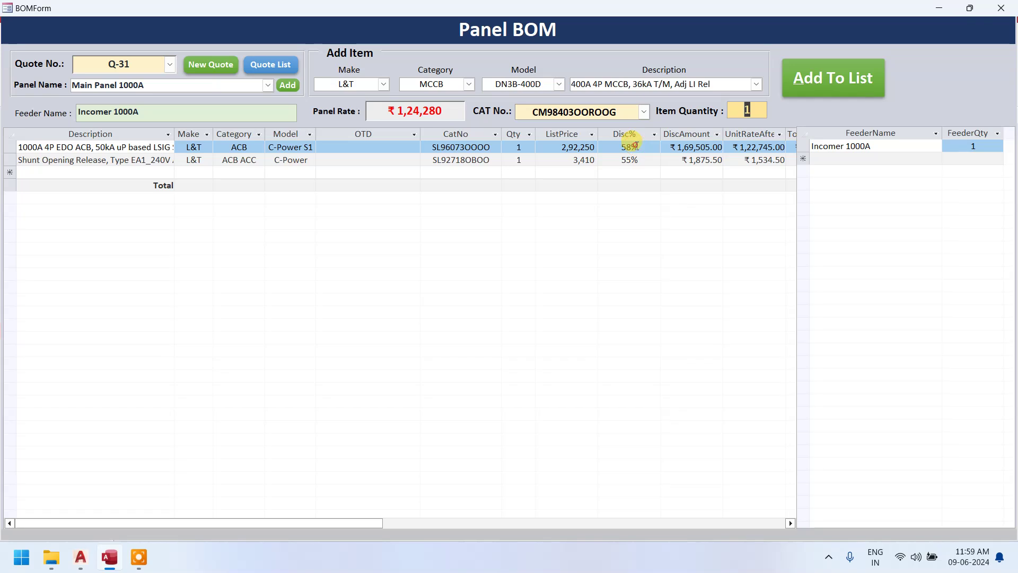
# - Create a feeder named Outgoing 400A with quantity 2 and add the chosen MCCB to it
pyautogui.click(843, 158)
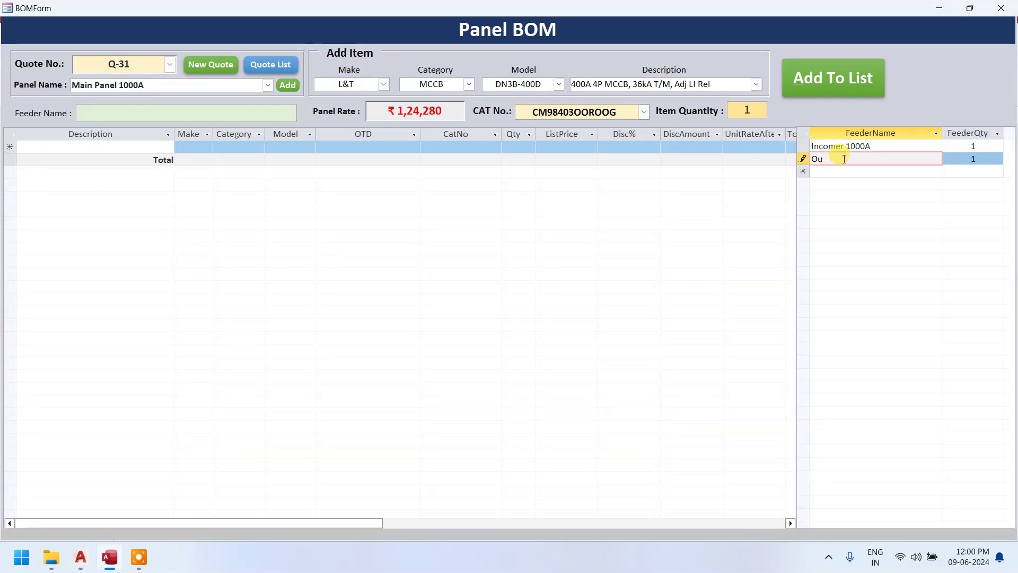
pyautogui.write('Outgoing 4')
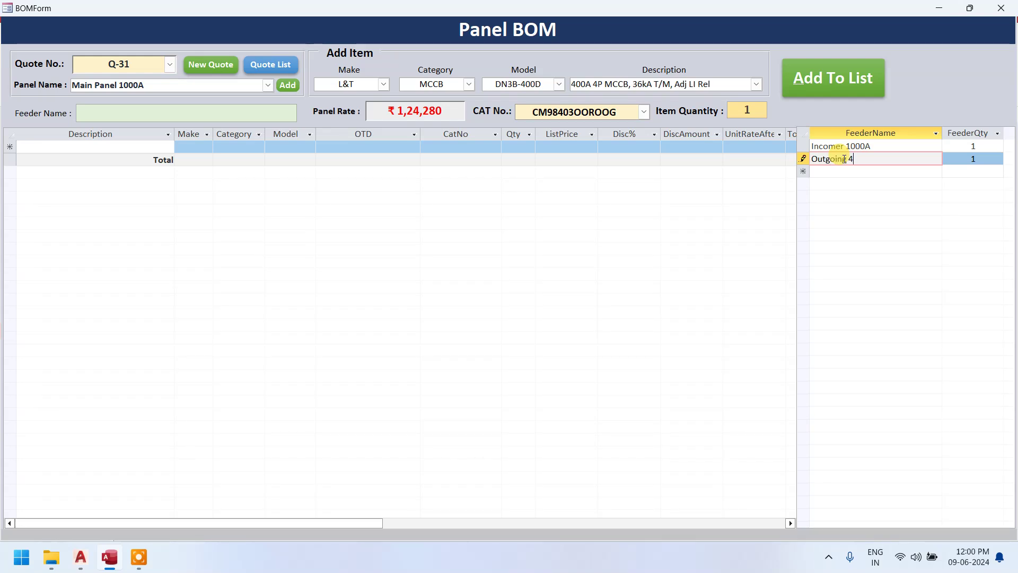
pyautogui.write('00A')
pyautogui.click(978, 158)
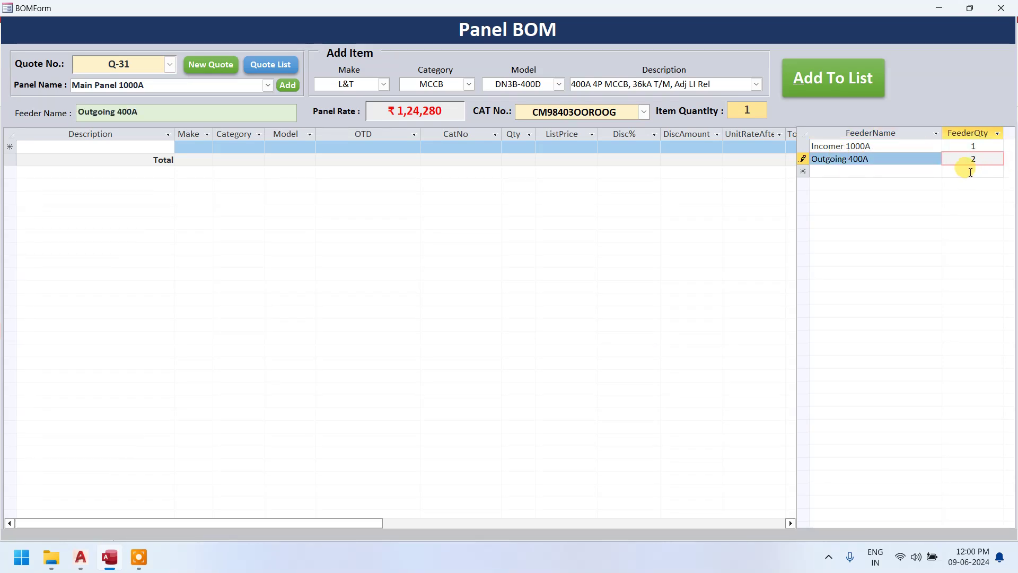
pyautogui.click(905, 159)
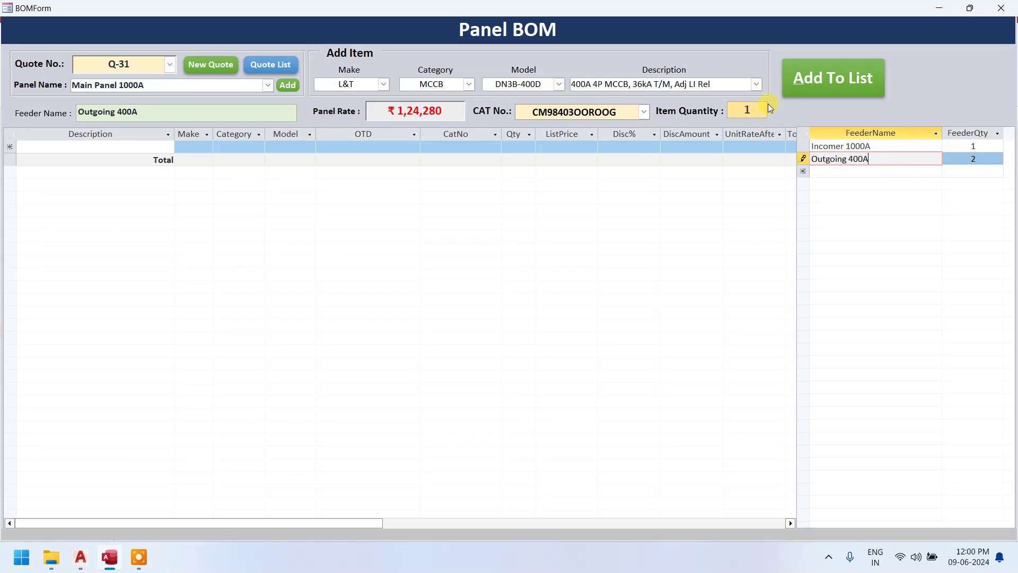
pyautogui.click(813, 83)
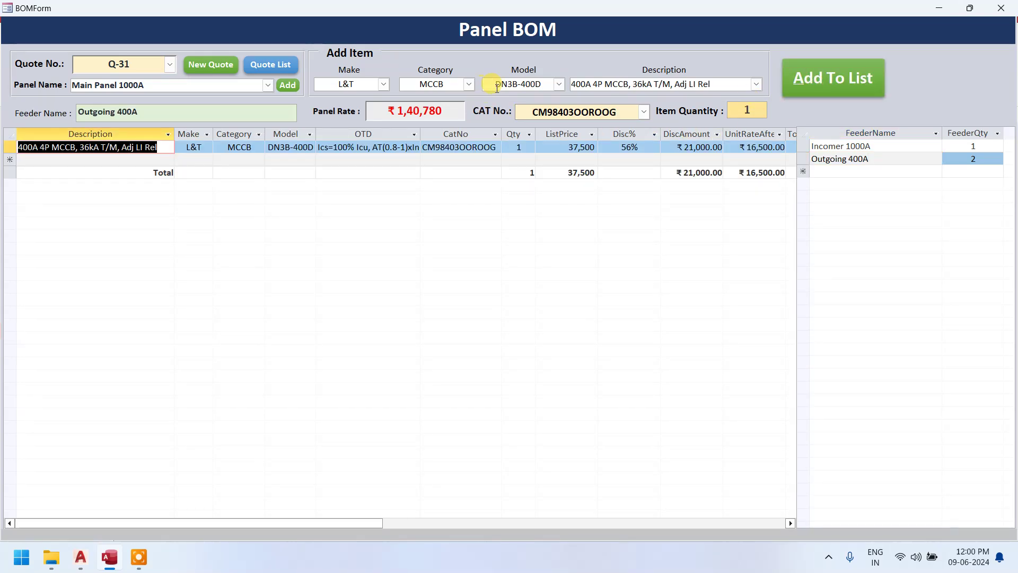
# - Add the MCCB accessory Extended ROHM - DN3/DN3B/DU400, model DN3/DN3B, quantity 1, to the Outgoing 400A feeder
pyautogui.click(469, 84)
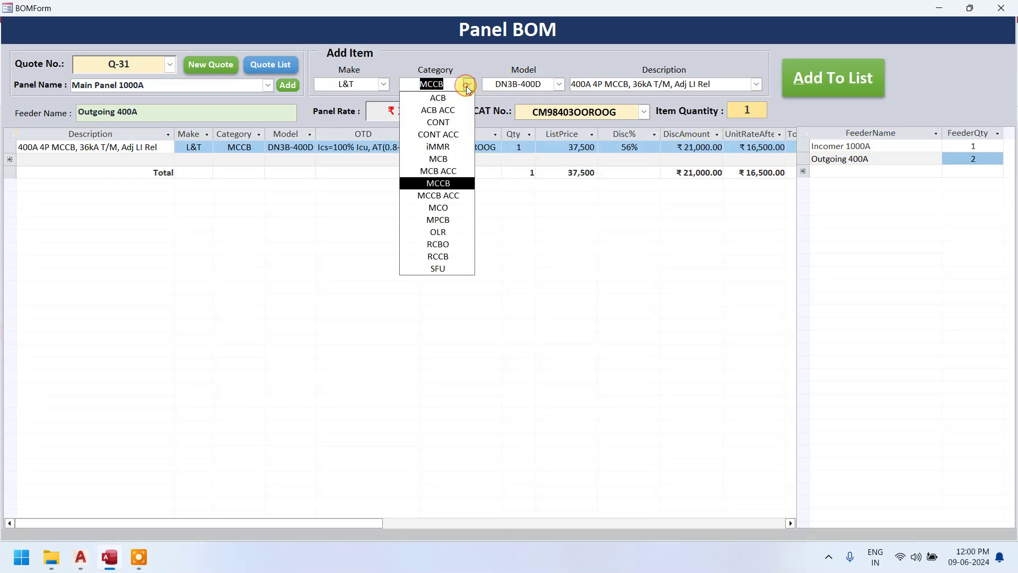
pyautogui.click(469, 201)
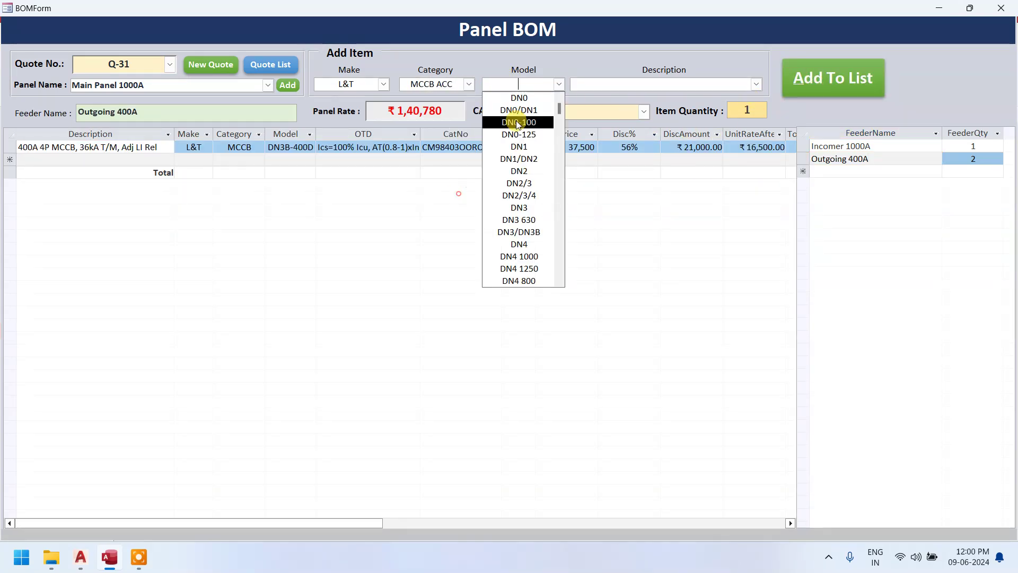
pyautogui.click(522, 207)
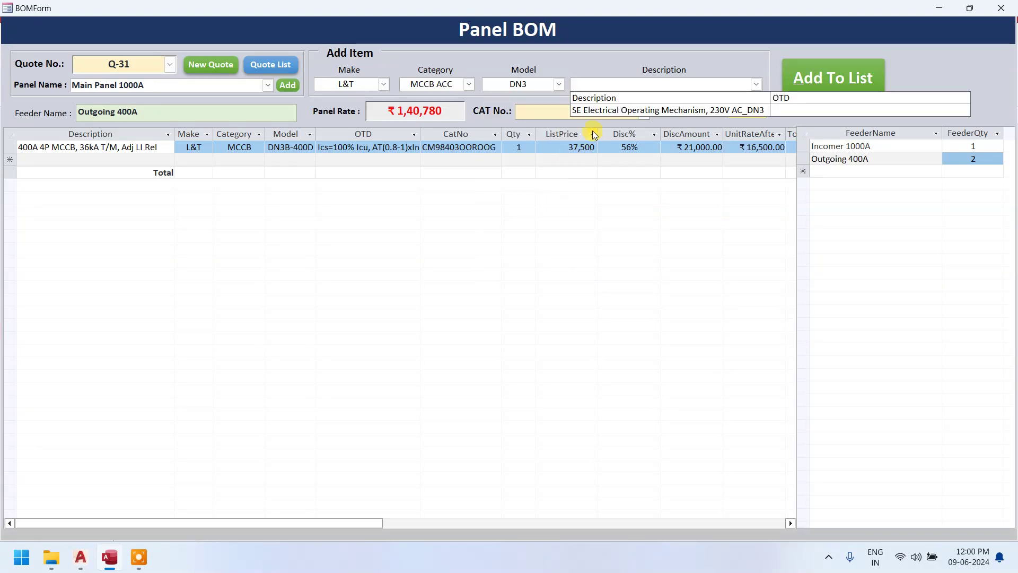
pyautogui.click(559, 84)
pyautogui.click(537, 184)
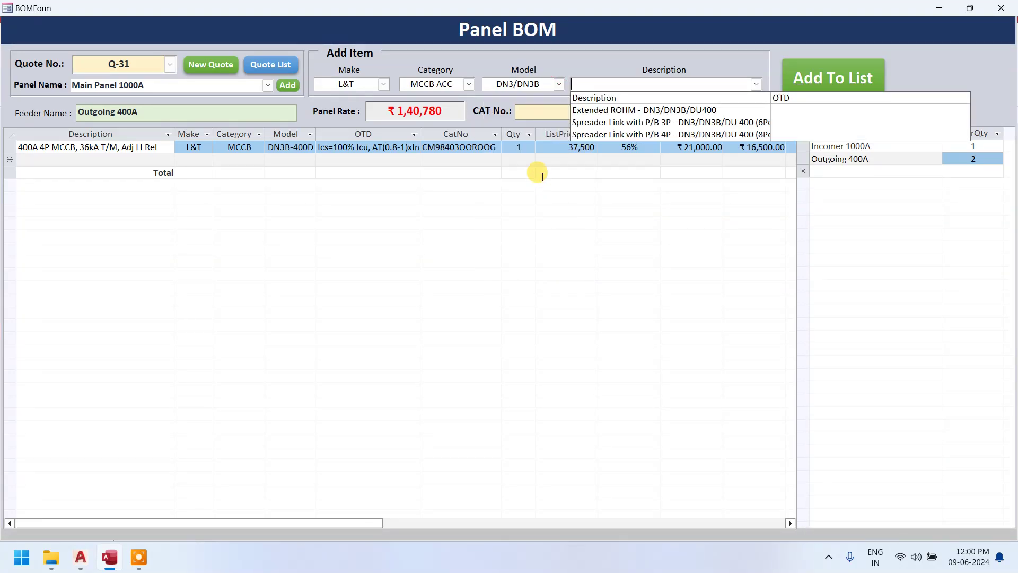
pyautogui.click(618, 113)
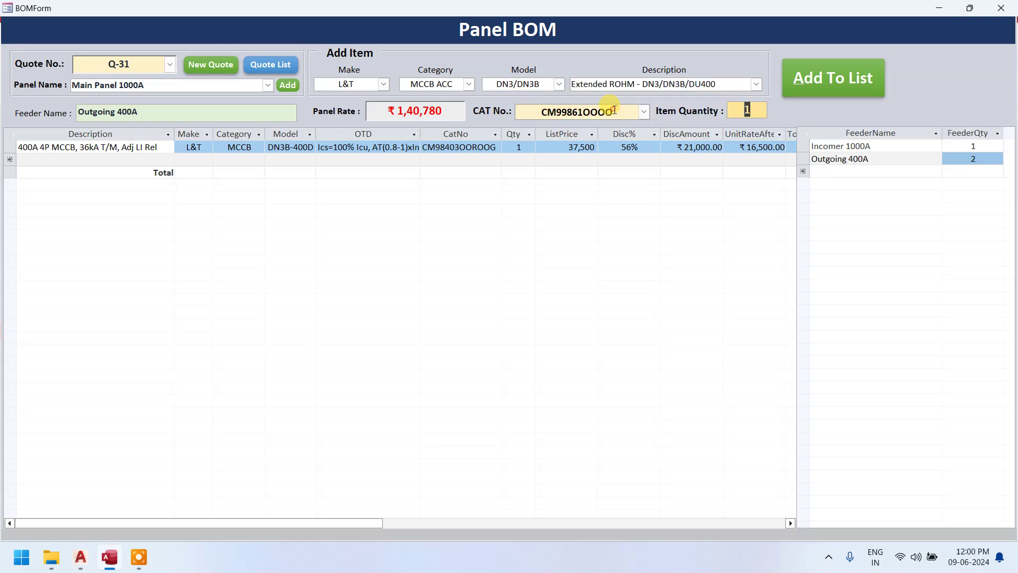
pyautogui.click(831, 80)
# - Add the Spreader Link with P/B 4P - DN3/DN3B/DU 400 accessory, quantity 1, to the Outgoing 400A feeder
pyautogui.click(755, 85)
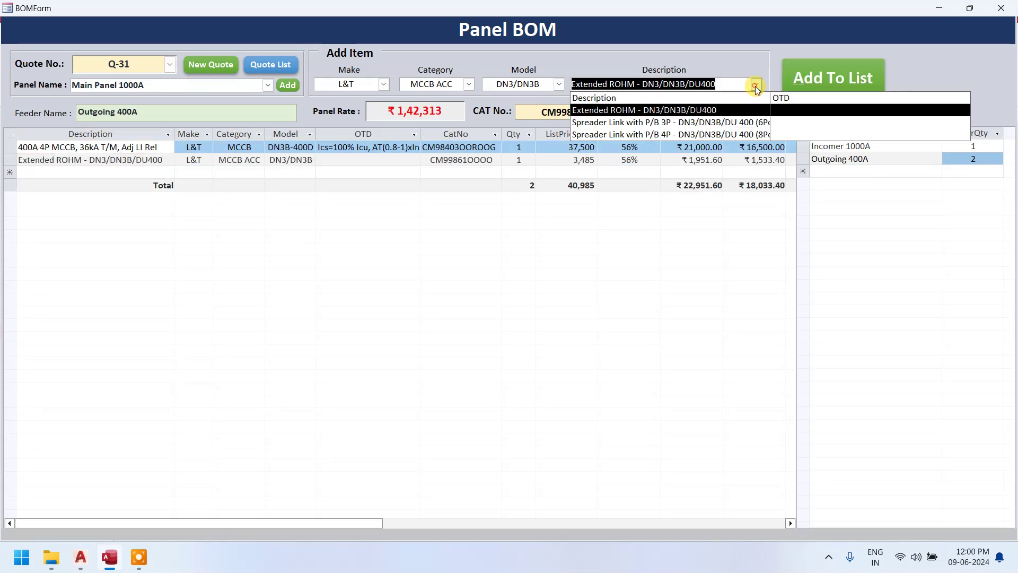
pyautogui.click(730, 134)
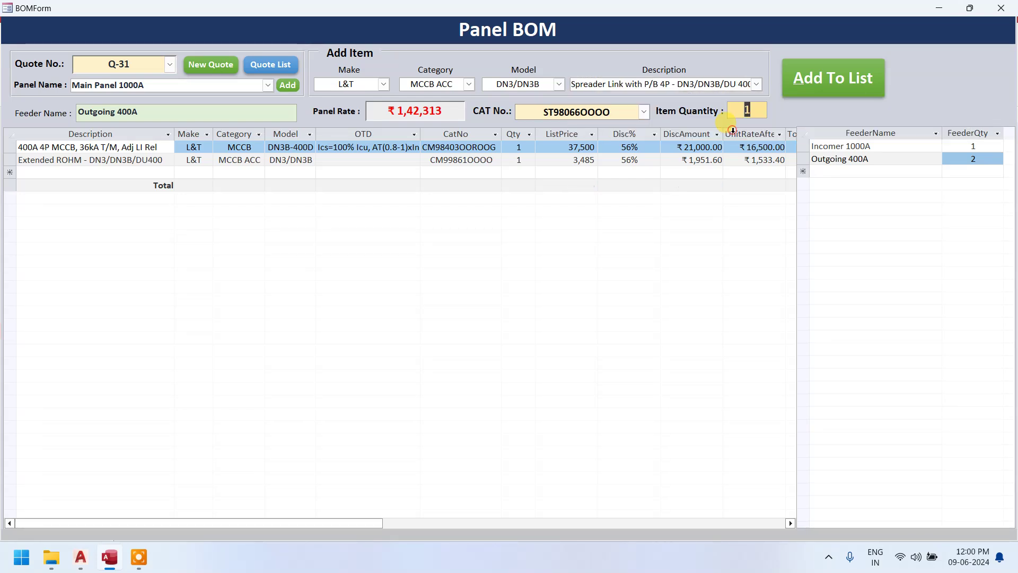
pyautogui.click(840, 78)
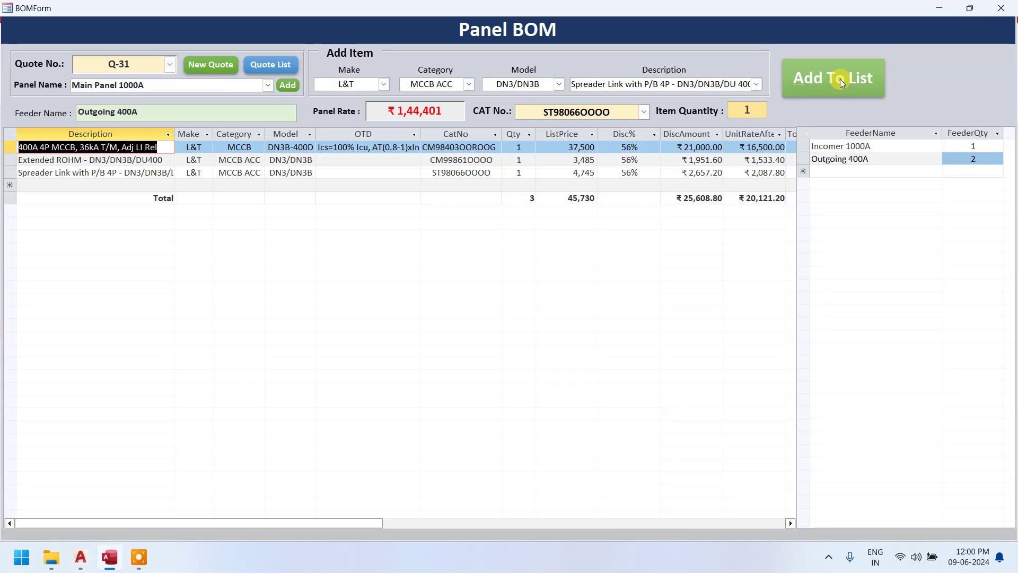
# - Add the L&T contactor MCX 32, 160A 4P Contactor 2NO+2NC, 230V AC_Fr 4, quantity 1, to the Outgoing 400A feeder
pyautogui.click(468, 84)
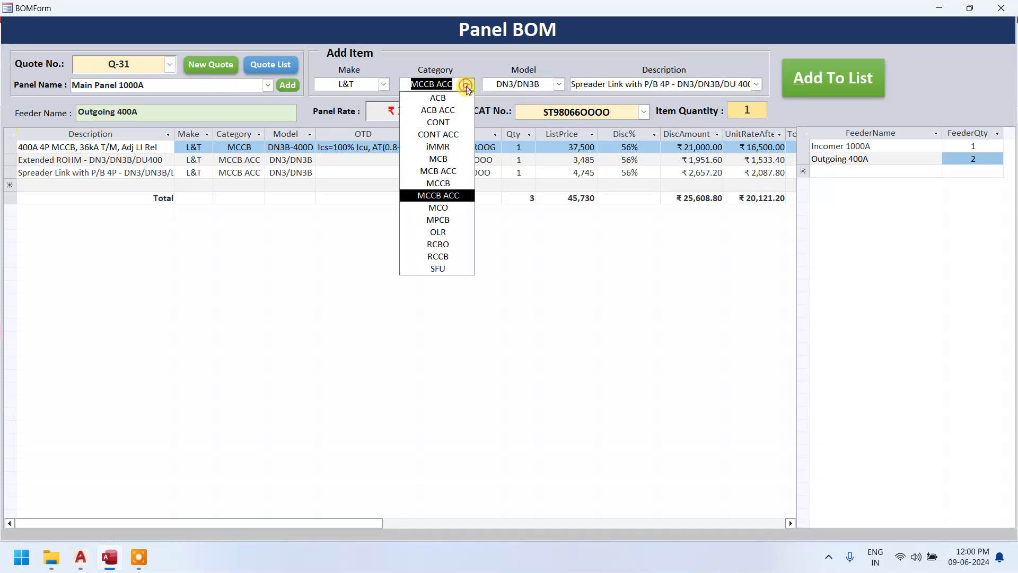
pyautogui.click(383, 84)
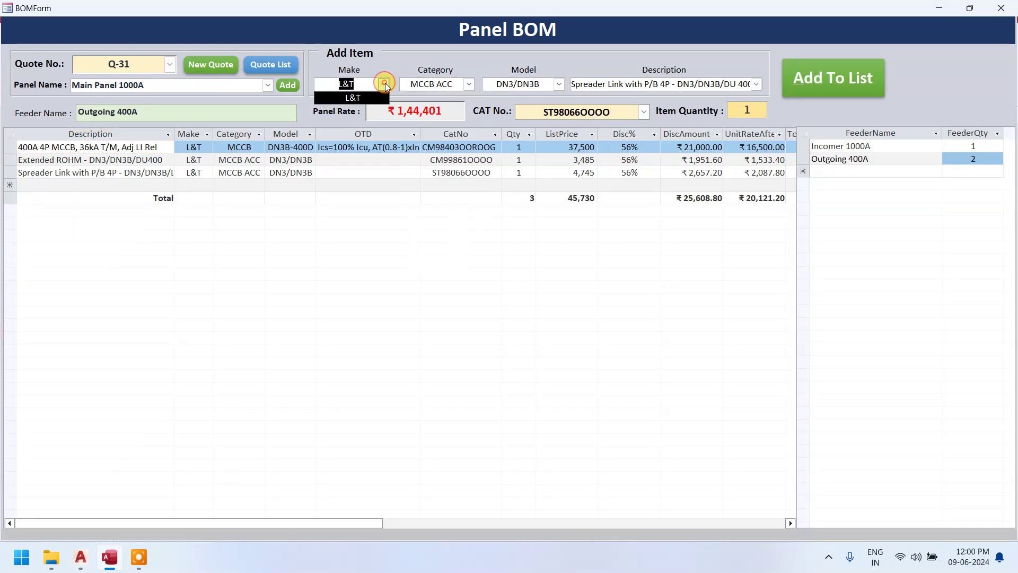
pyautogui.click(469, 84)
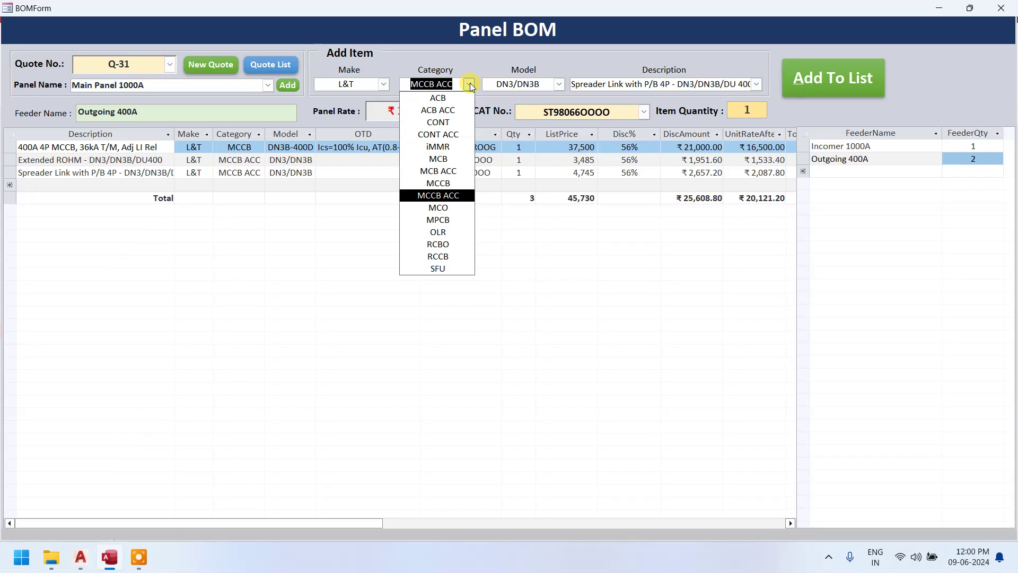
pyautogui.click(383, 84)
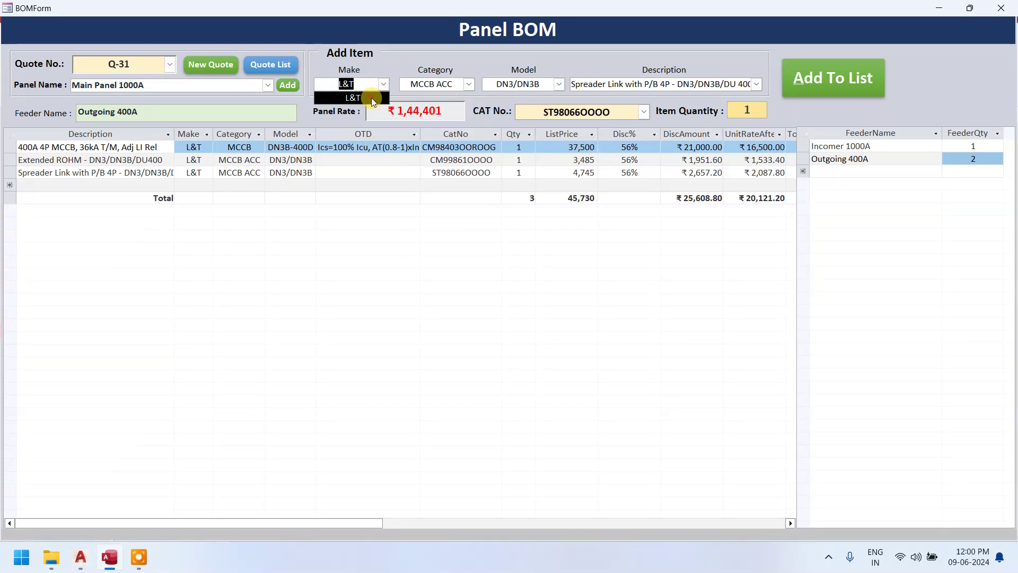
pyautogui.click(371, 98)
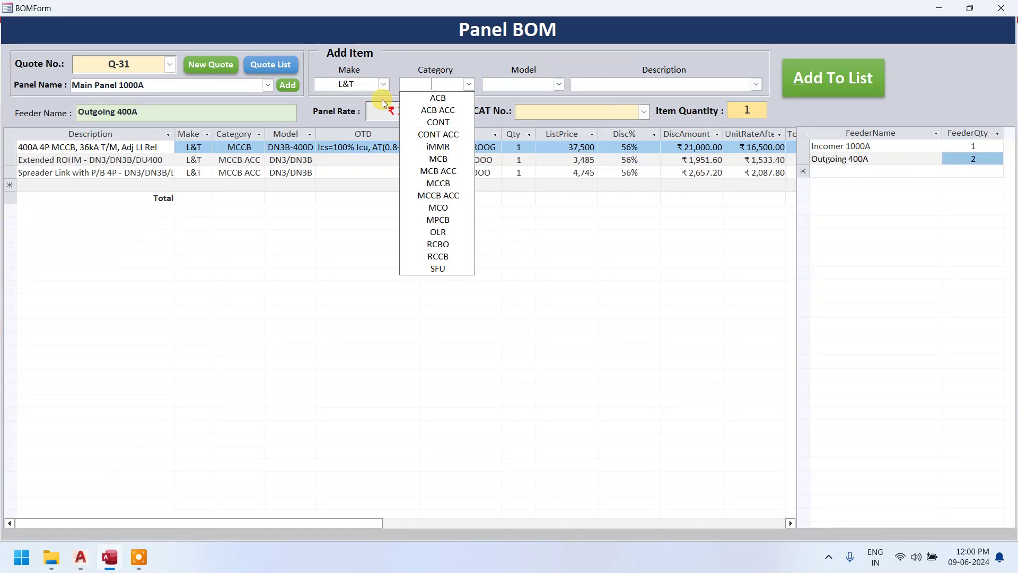
pyautogui.click(441, 123)
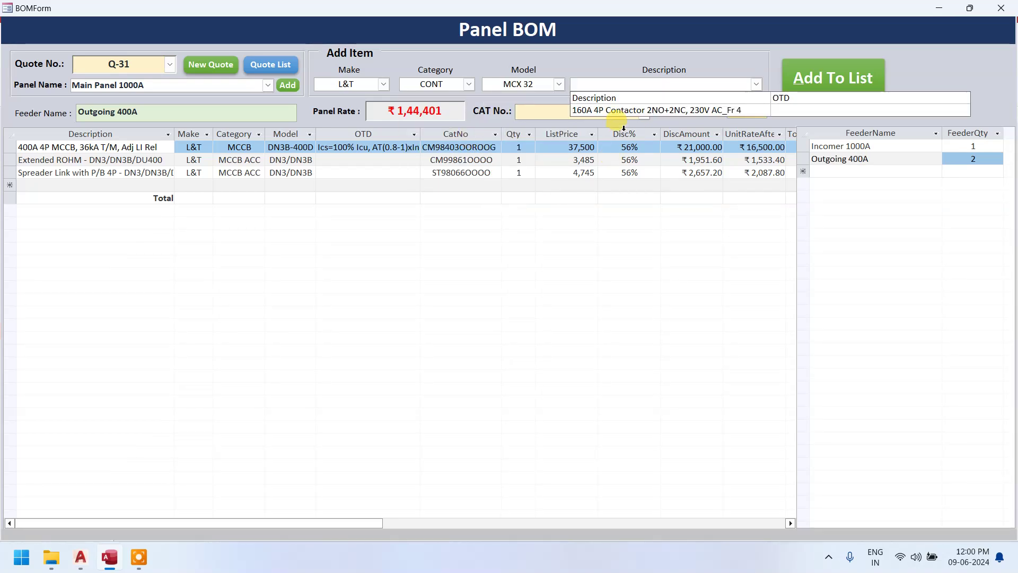
pyautogui.click(616, 110)
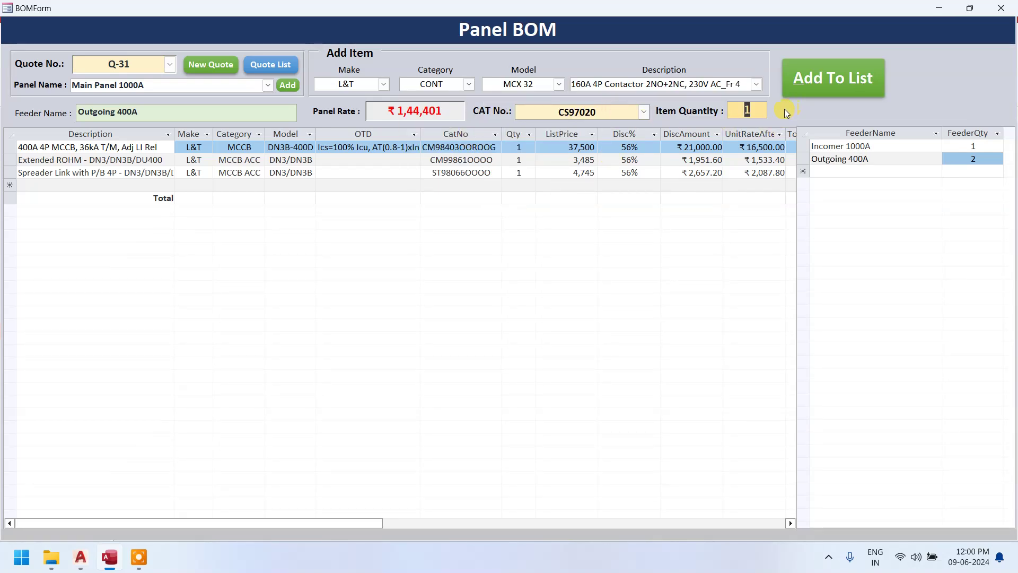
pyautogui.click(809, 89)
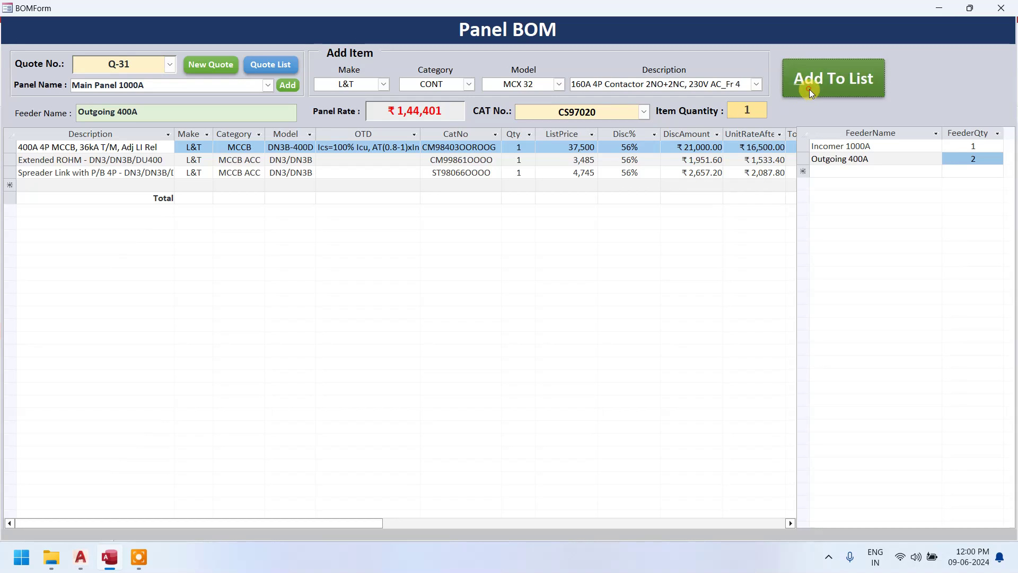
pyautogui.click(833, 148)
pyautogui.click(839, 157)
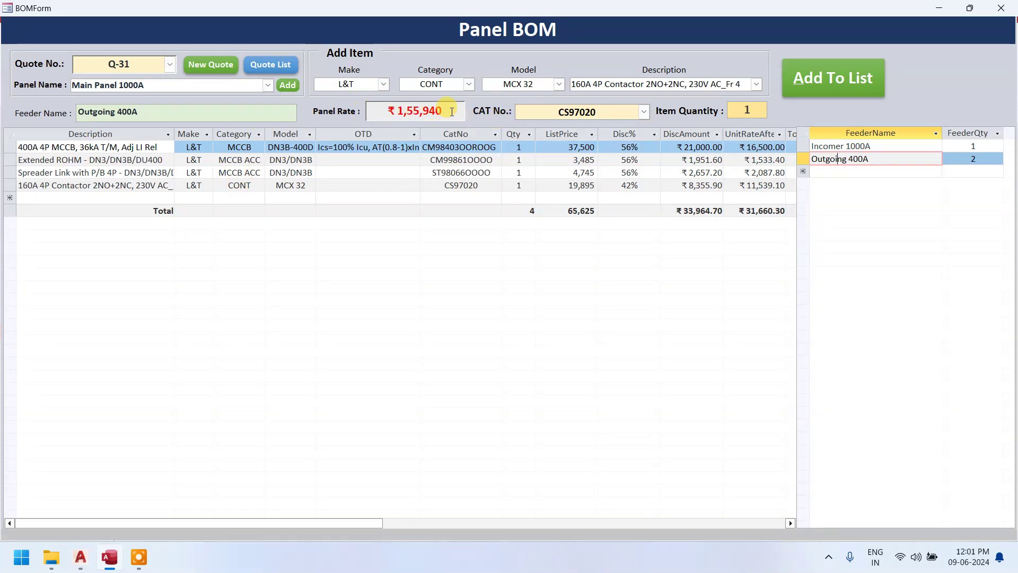
pyautogui.click(138, 557)
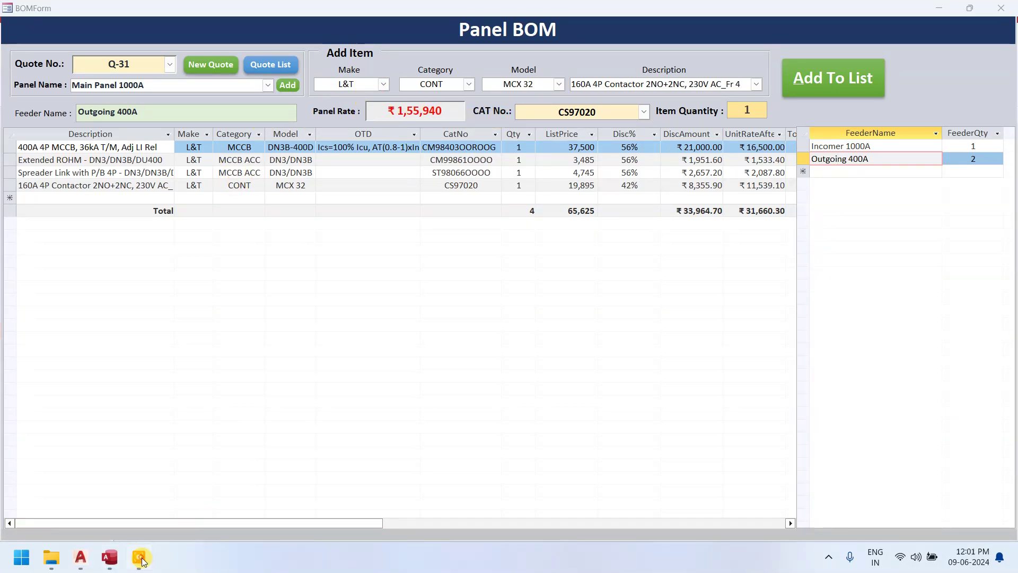